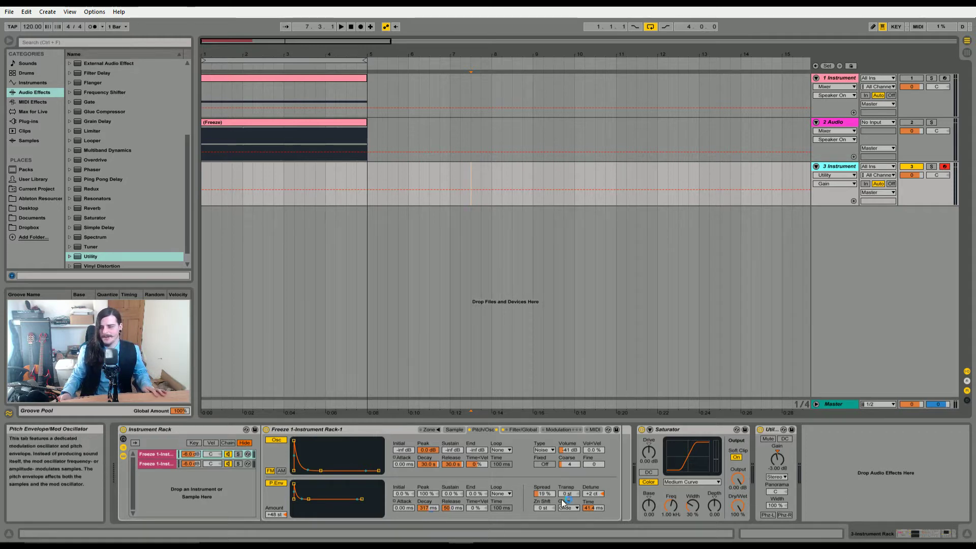
# - Show the first Operator chain in track 1's Instrument Rack, hide the rack's macro controls and display oscillator A's settings
pyautogui.click(834, 79)
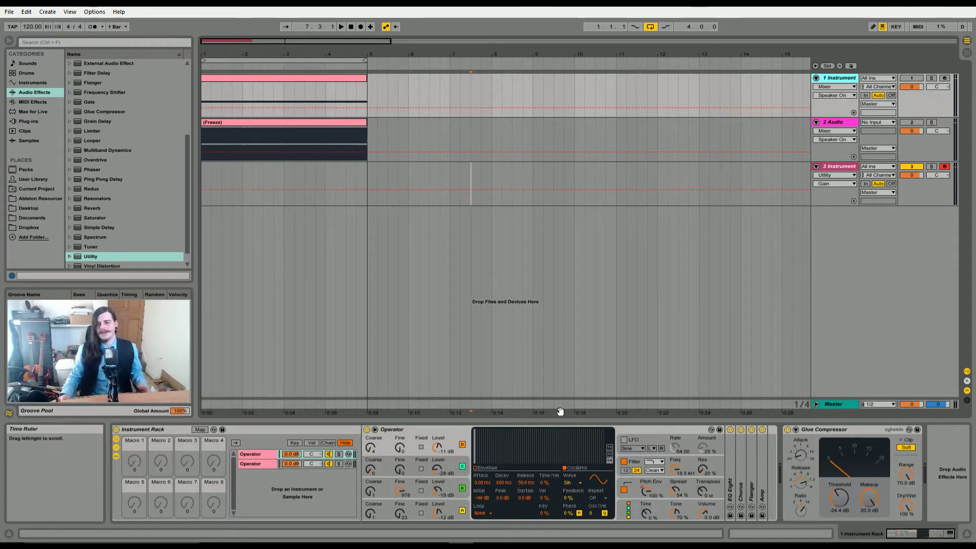
pyautogui.click(161, 430)
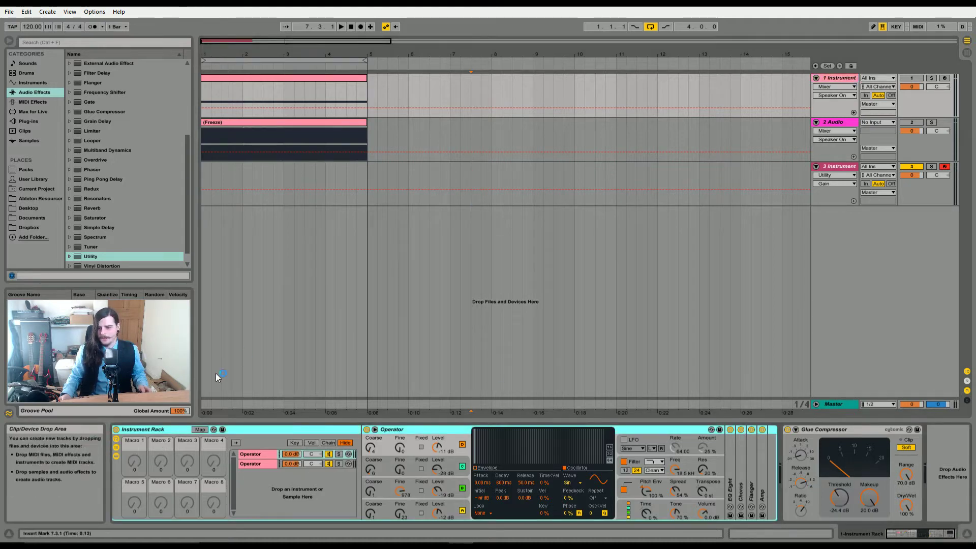
pyautogui.click(262, 463)
pyautogui.click(261, 455)
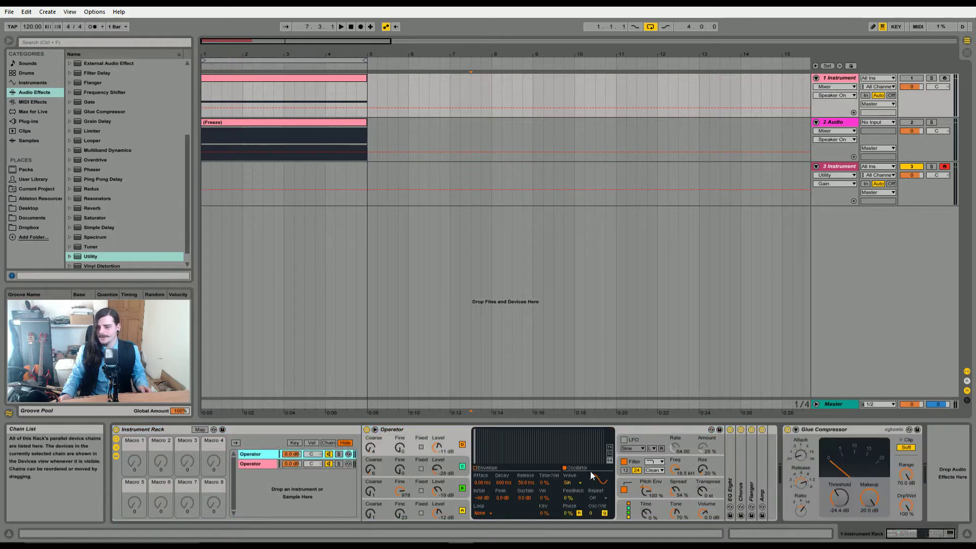
pyautogui.click(115, 439)
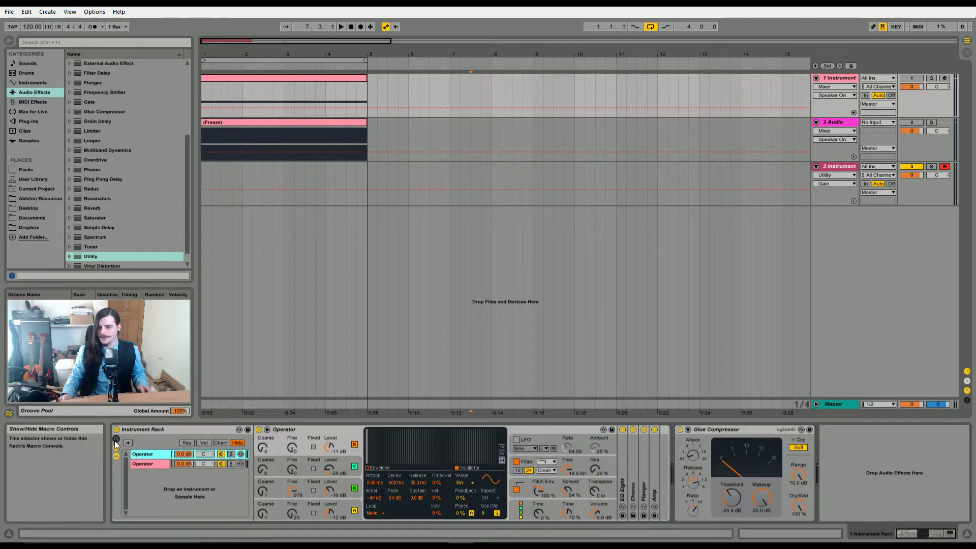
pyautogui.click(350, 434)
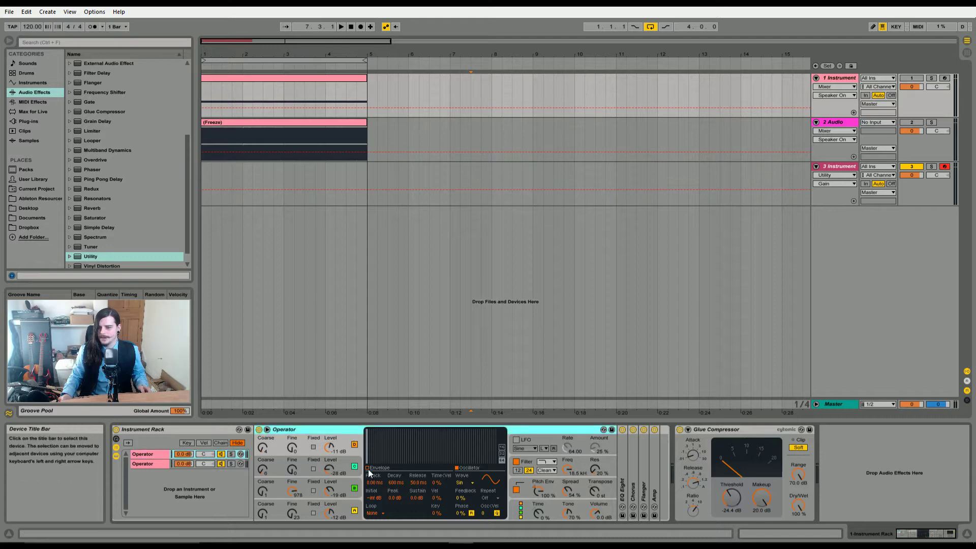
pyautogui.click(329, 514)
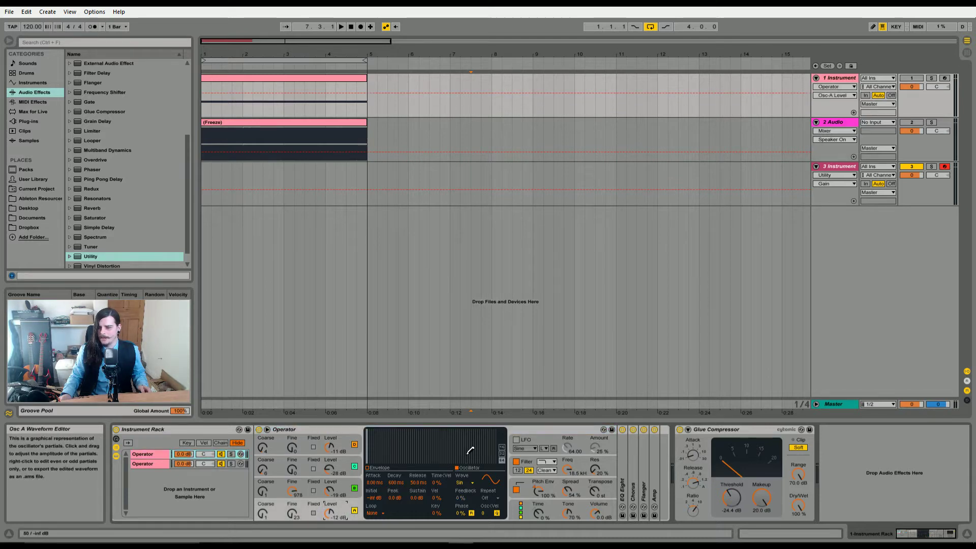
# - Deactivate the EQ Eight, Chorus, Flanger, Amp and Glue Compressor that follow the first Operator
pyautogui.click(622, 430)
pyautogui.click(633, 430)
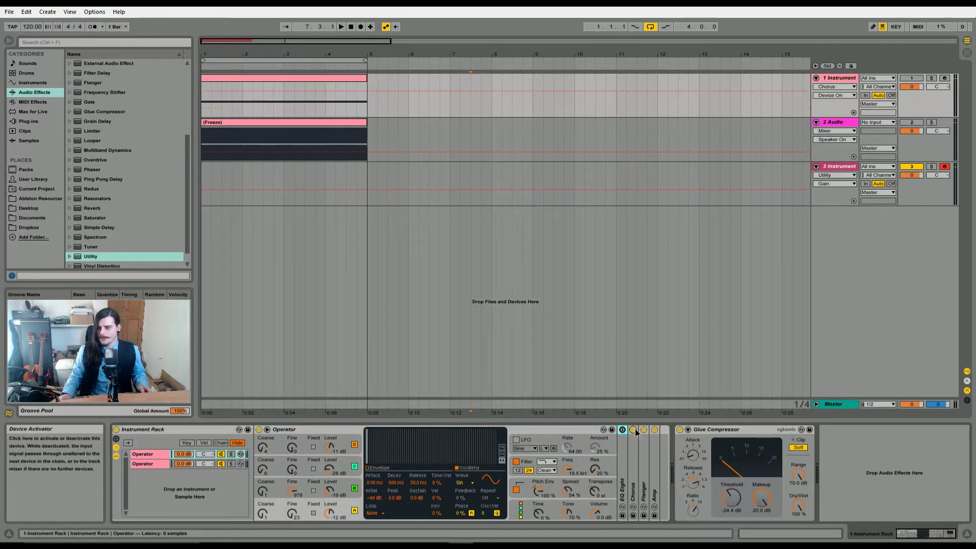
pyautogui.click(644, 430)
pyautogui.click(654, 430)
pyautogui.click(680, 430)
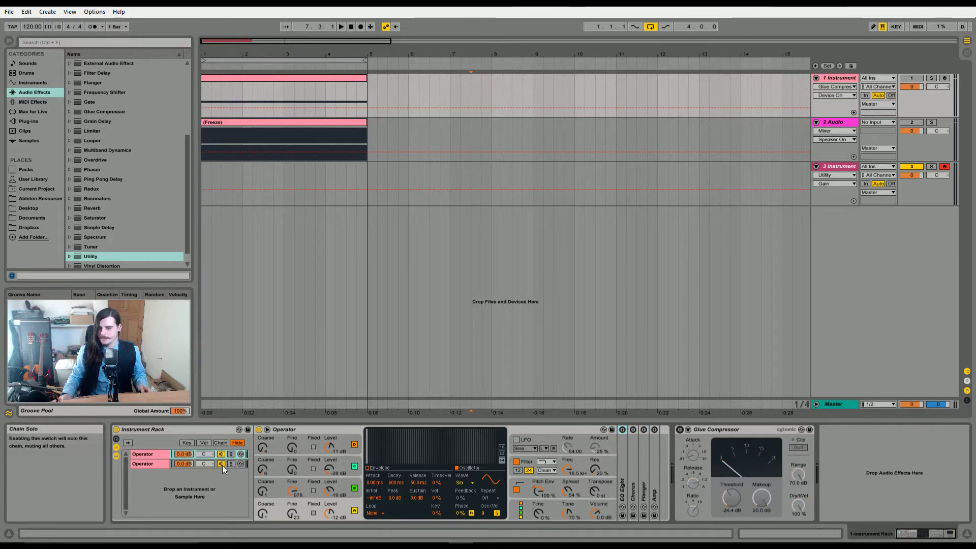
# - Solo the rack's first Operator chain, then arm track 1 and turn the track on
pyautogui.click(232, 454)
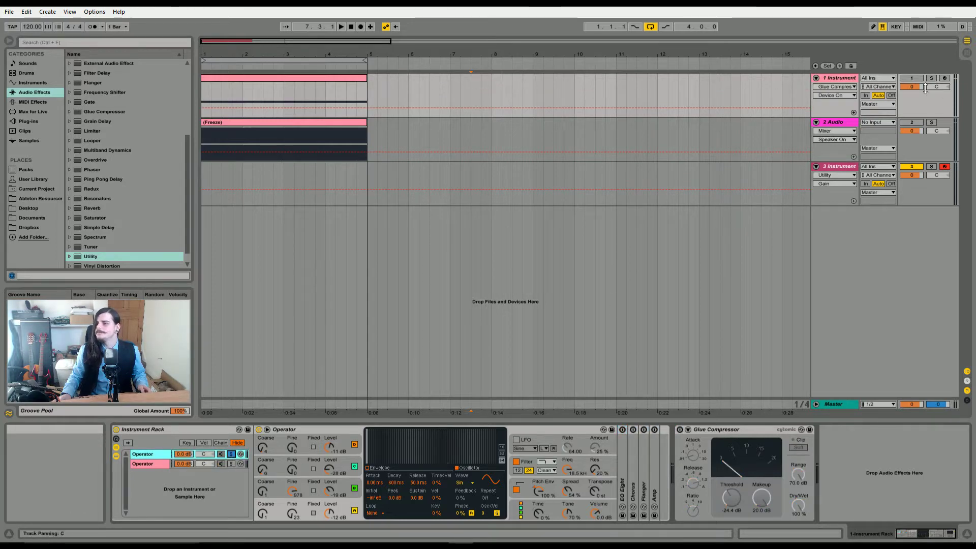
pyautogui.click(946, 79)
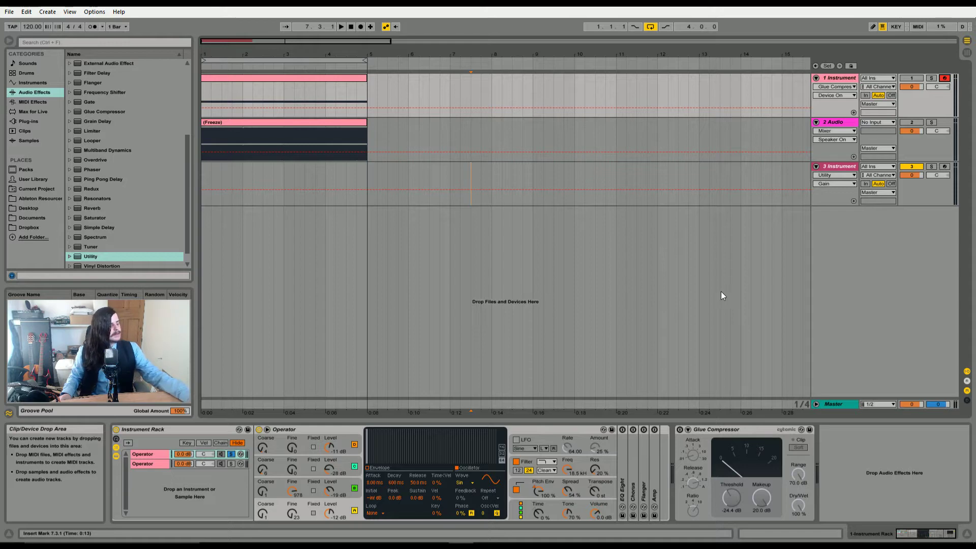
pyautogui.click(913, 78)
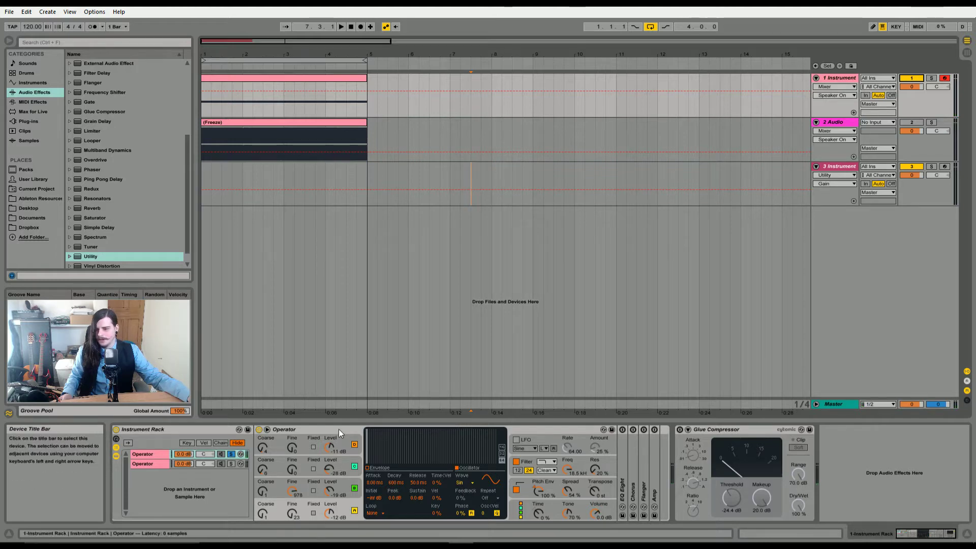
# - Examine the settings of Operator's oscillators B, C and D and its pitch envelope
pyautogui.click(343, 483)
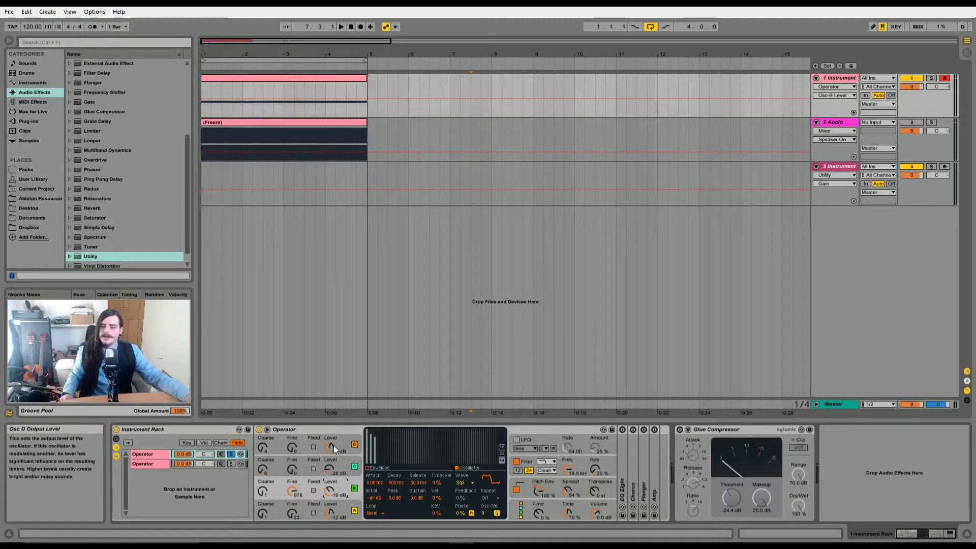
pyautogui.click(342, 462)
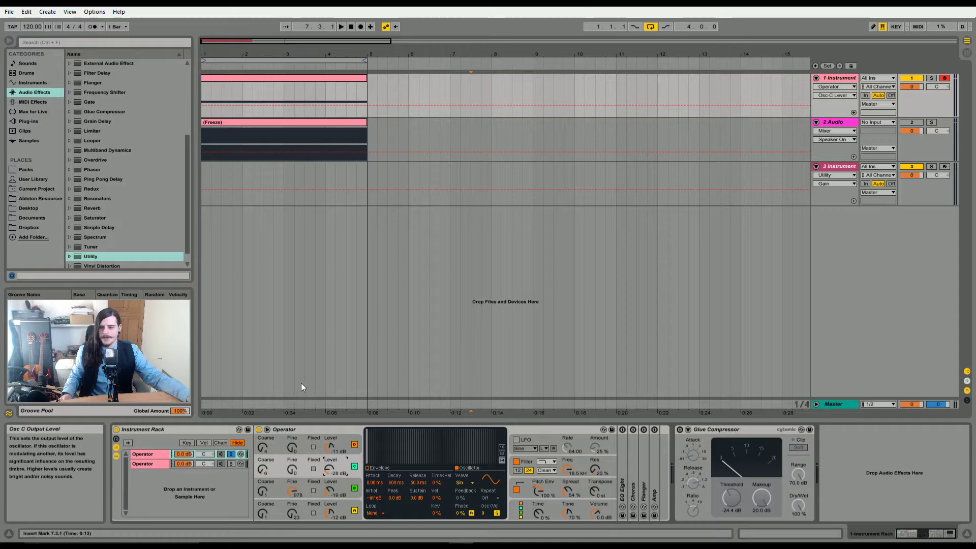
pyautogui.click(336, 448)
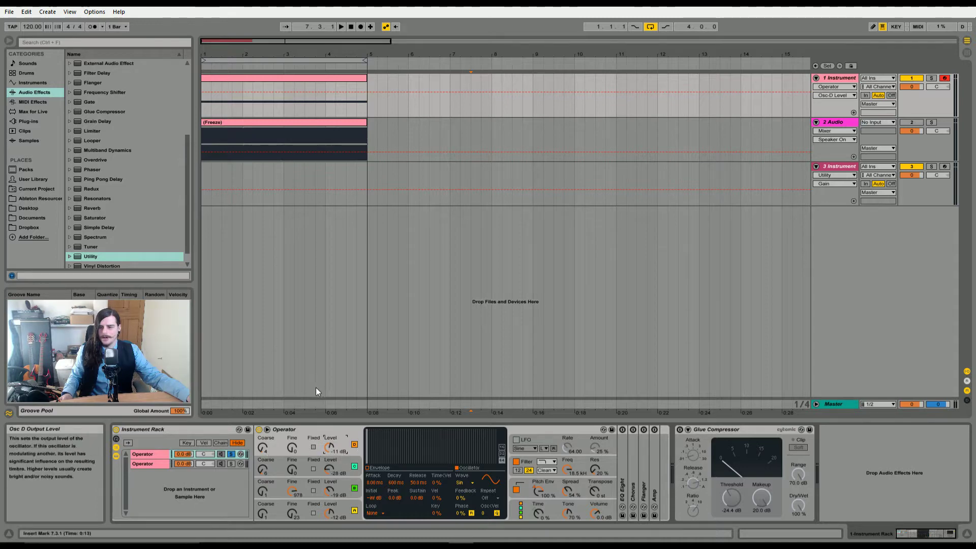
pyautogui.click(522, 486)
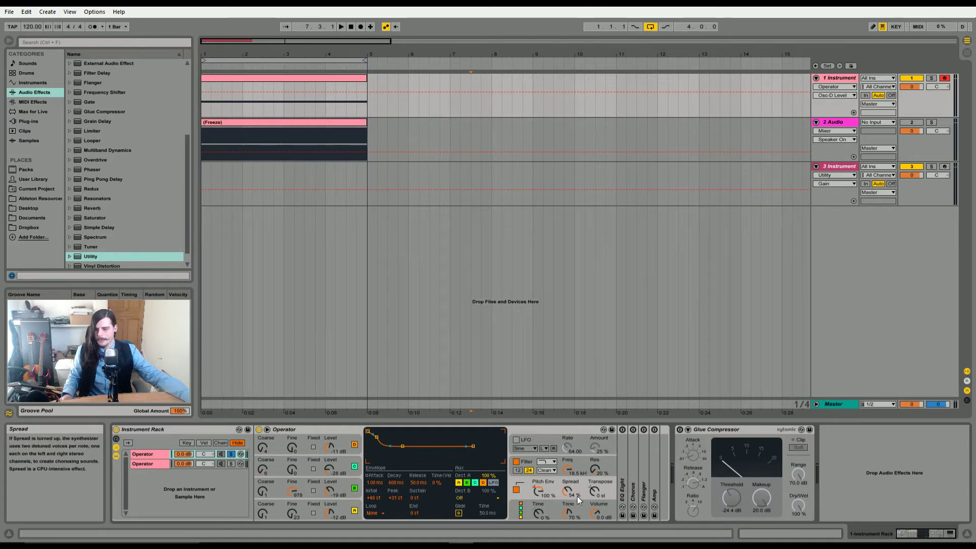
# - Compare the Operator settings and following effects of the rack's two chains by switching between them repeatedly
pyautogui.click(144, 464)
pyautogui.click(149, 455)
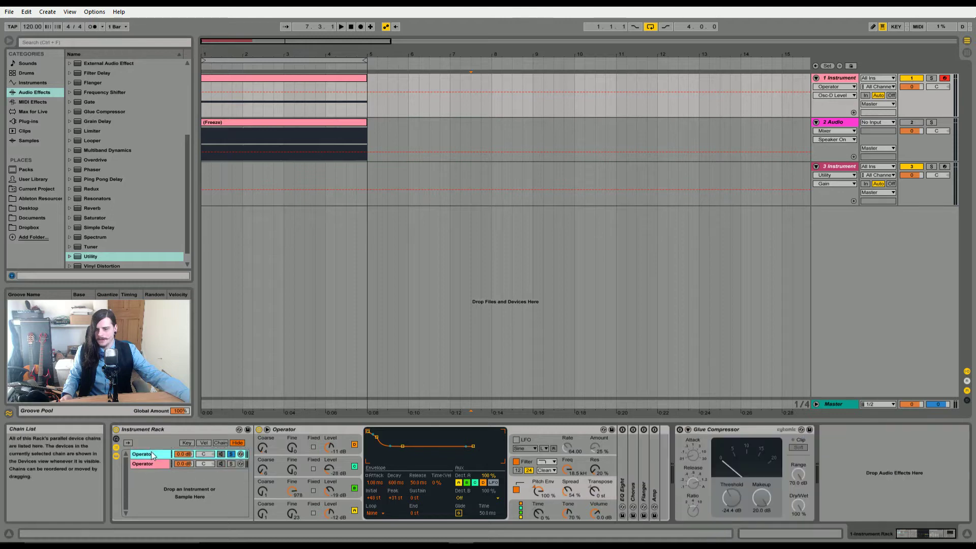
pyautogui.click(149, 462)
pyautogui.click(149, 454)
pyautogui.click(148, 461)
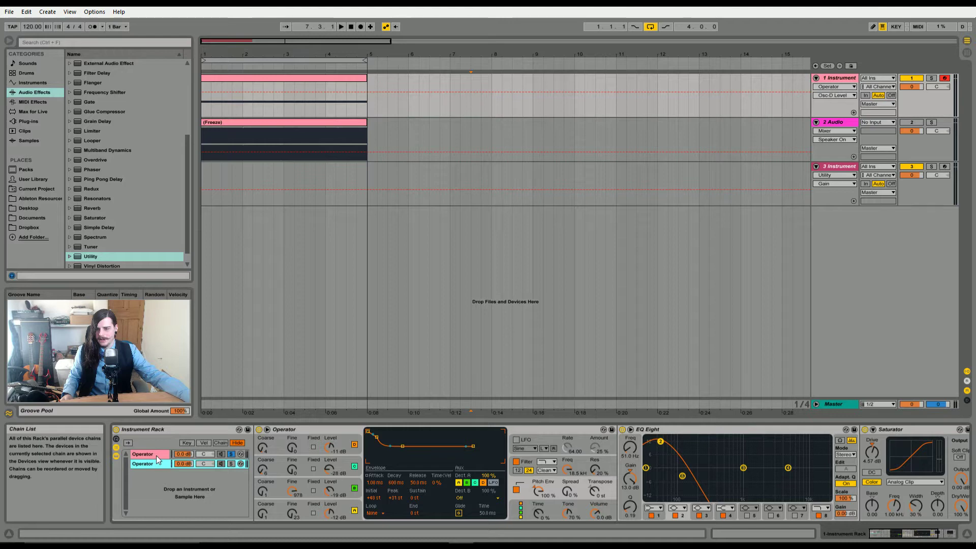
pyautogui.click(157, 455)
pyautogui.click(152, 464)
pyautogui.click(154, 453)
pyautogui.click(154, 462)
pyautogui.click(153, 455)
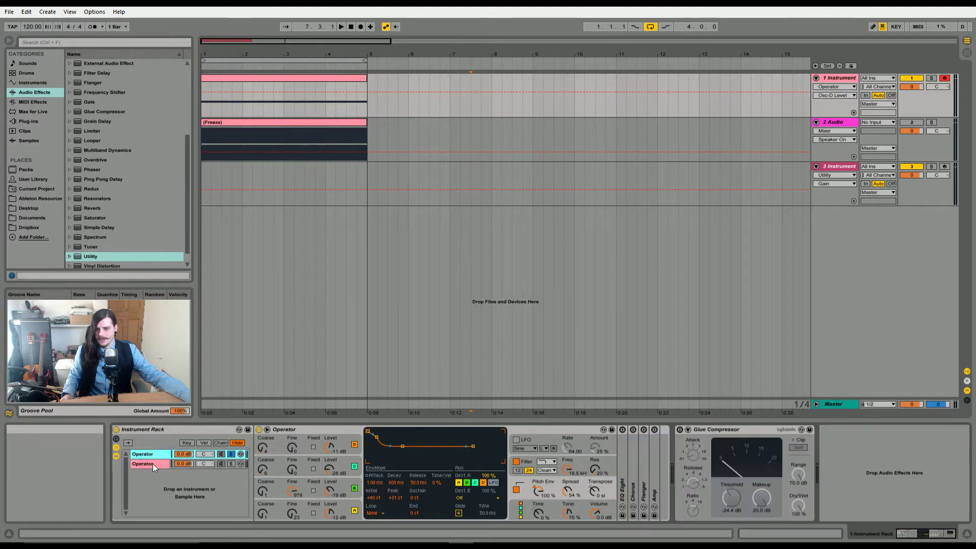
pyautogui.click(152, 464)
pyautogui.click(154, 454)
pyautogui.click(153, 463)
pyautogui.click(157, 461)
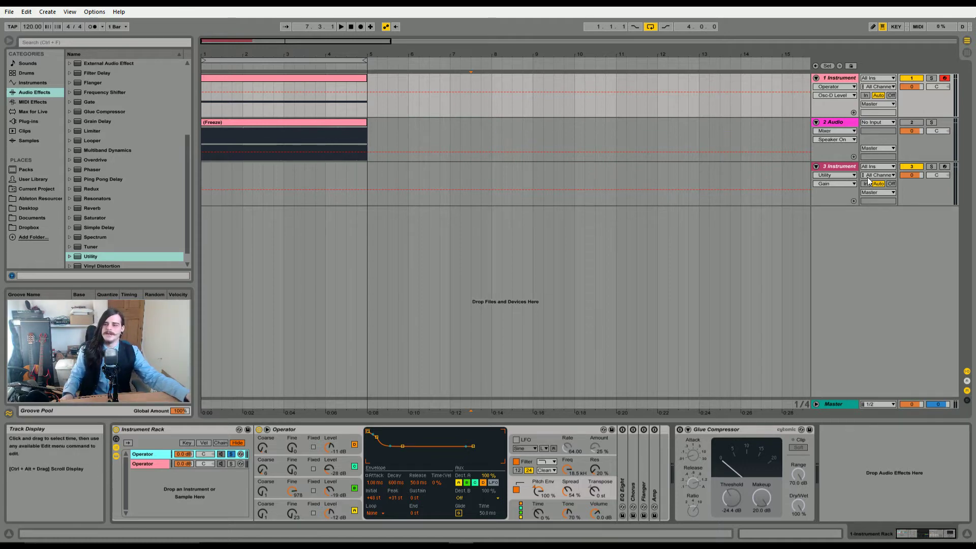
# - Compare the sampler-based rack on track 3 with the Operator rack on track 1, ending on track 1
pyautogui.click(841, 170)
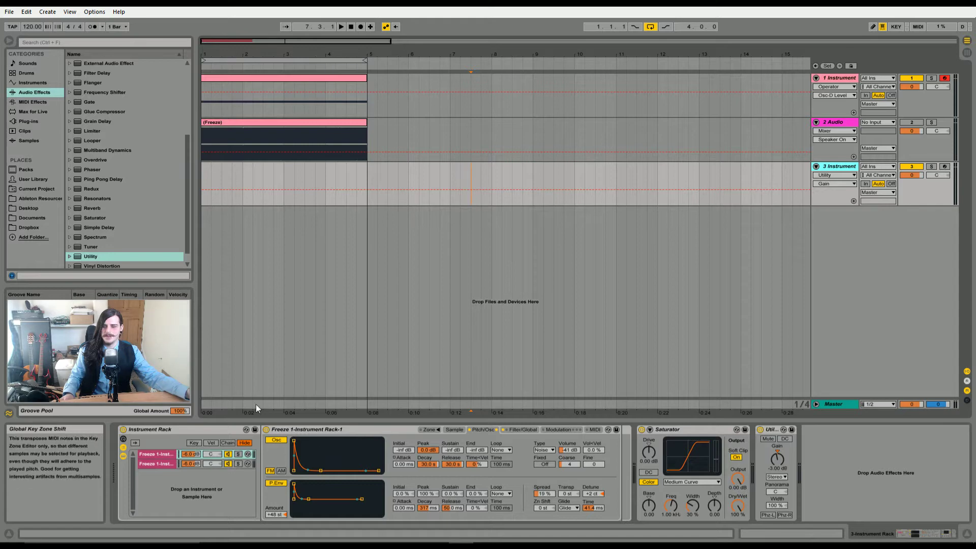
pyautogui.click(843, 80)
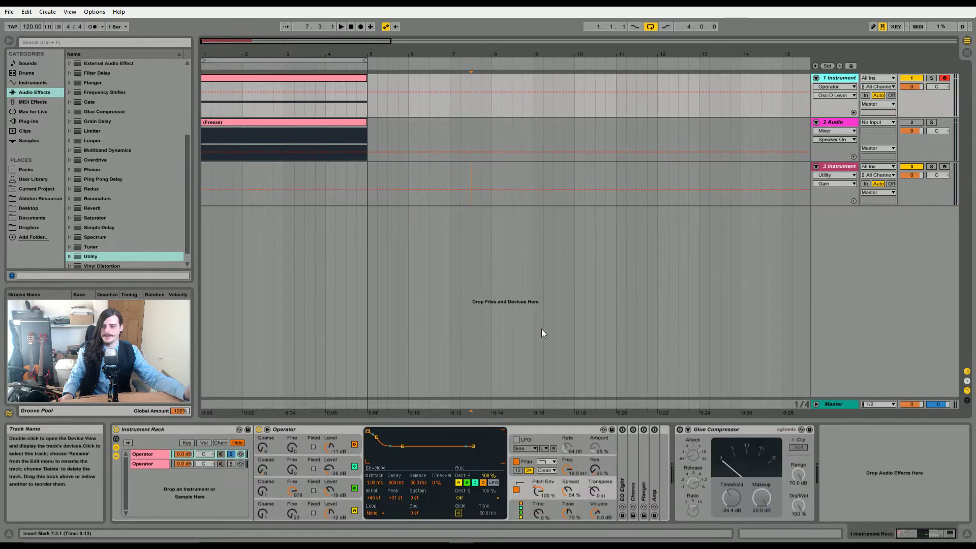
pyautogui.click(847, 171)
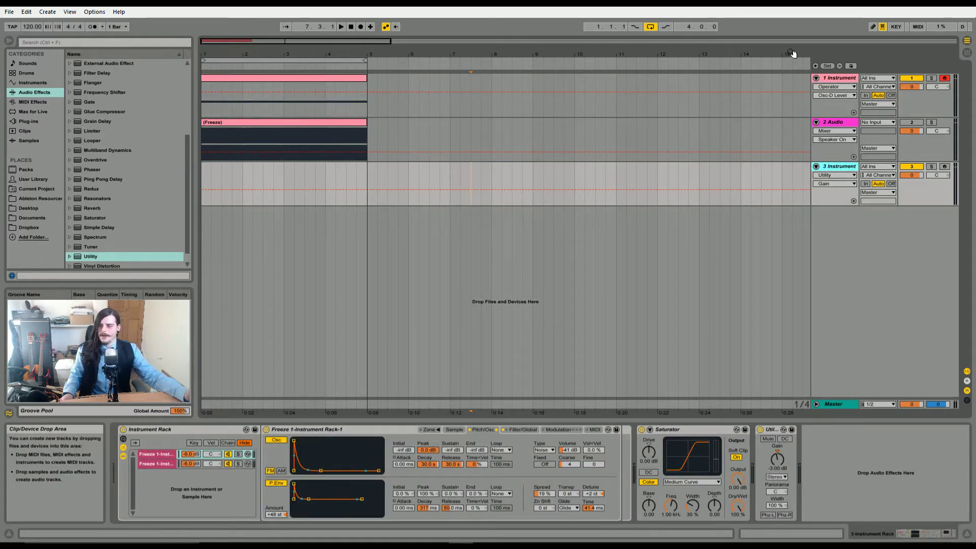
pyautogui.click(841, 80)
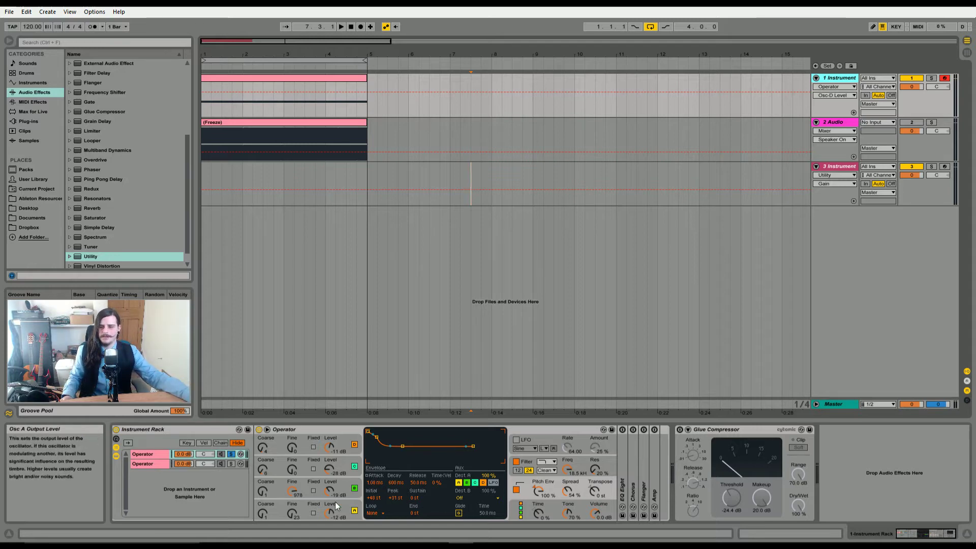
# - Expand the collapsed EQ Eight in the first Operator chain and switch it back on
pyautogui.click(490, 433)
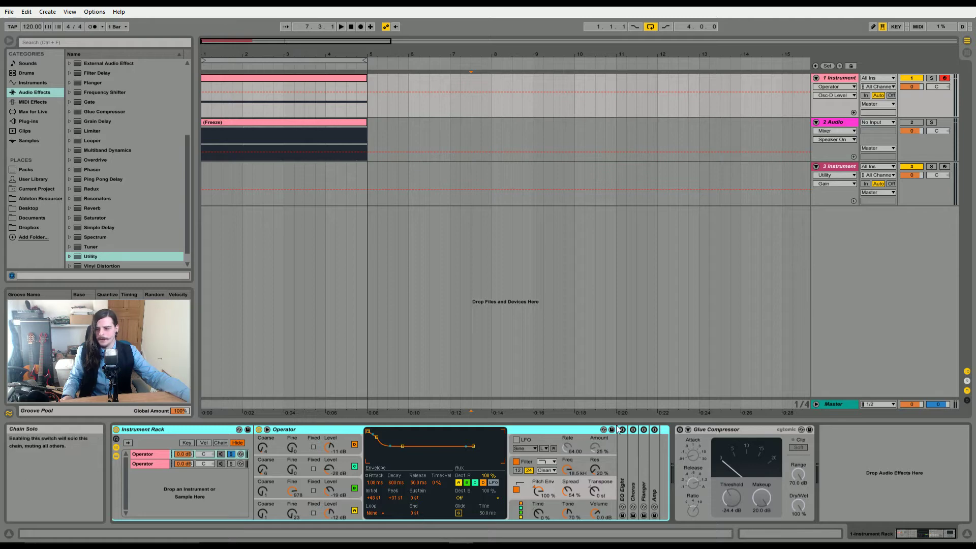
pyautogui.doubleClick(623, 460)
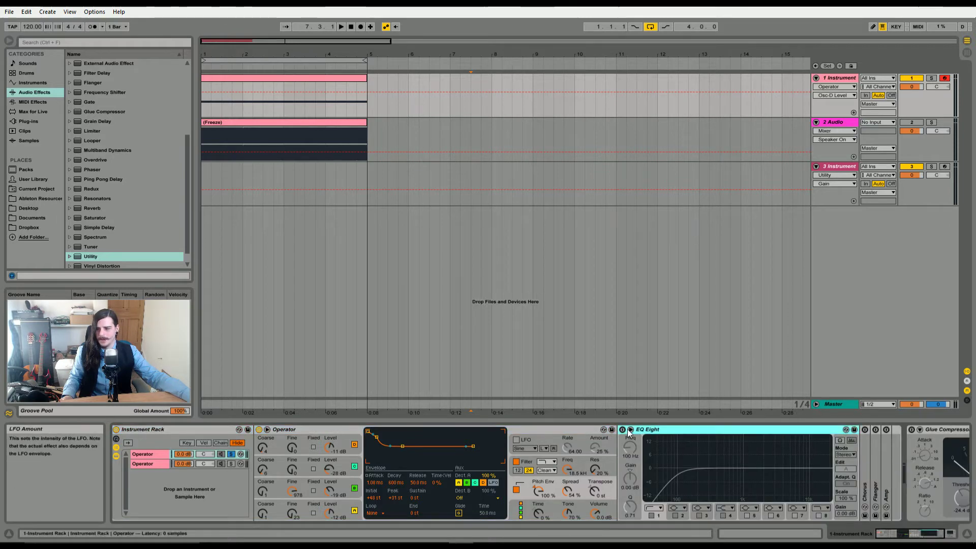
pyautogui.click(630, 430)
pyautogui.click(630, 431)
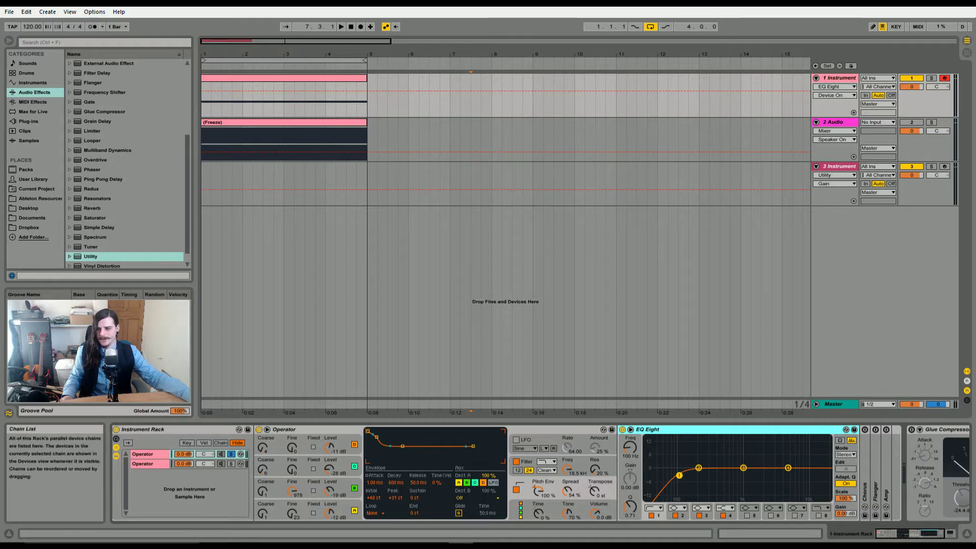
# - Examine the second Operator chain's EQ Eight and Saturator and the Glue Compressor after the rack
pyautogui.click(145, 465)
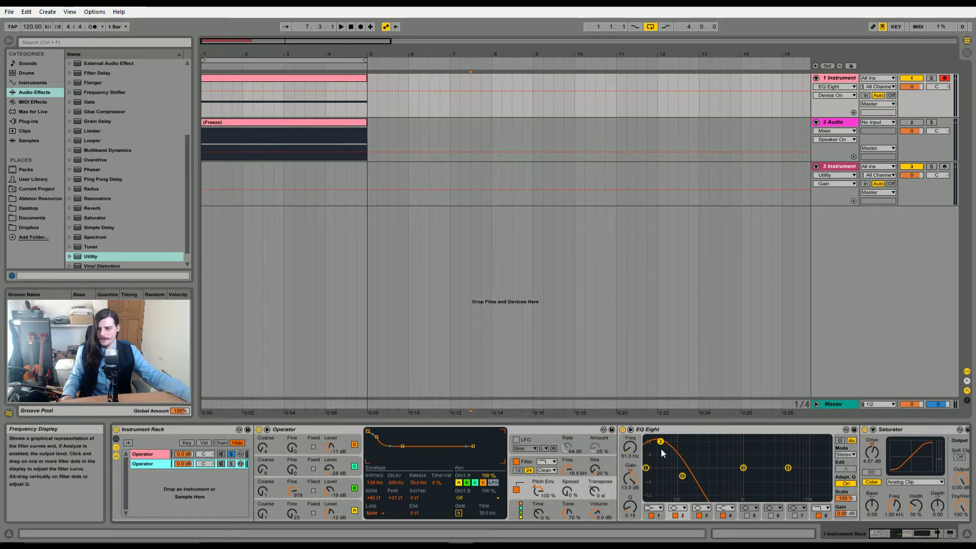
pyautogui.hscroll(5, 695, 466)
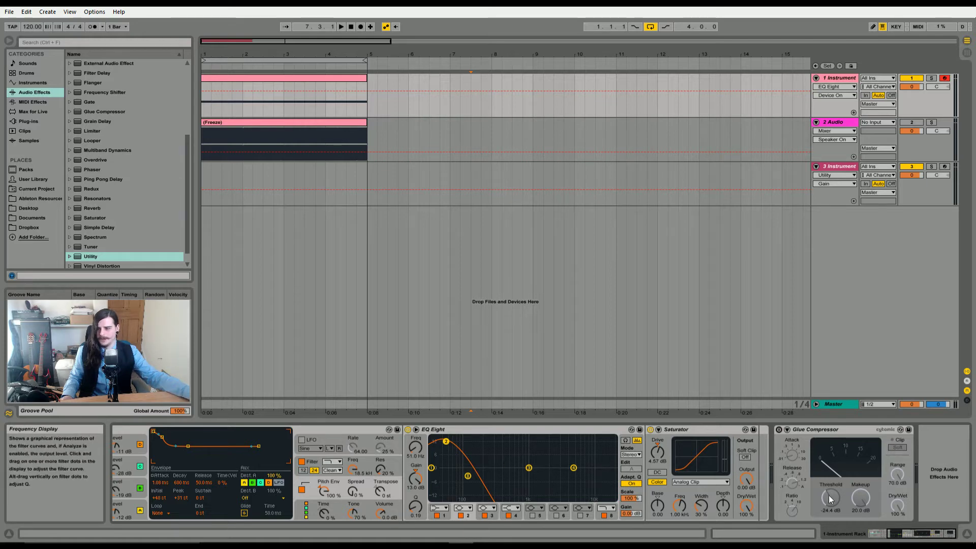
pyautogui.hscroll(-5, 509, 473)
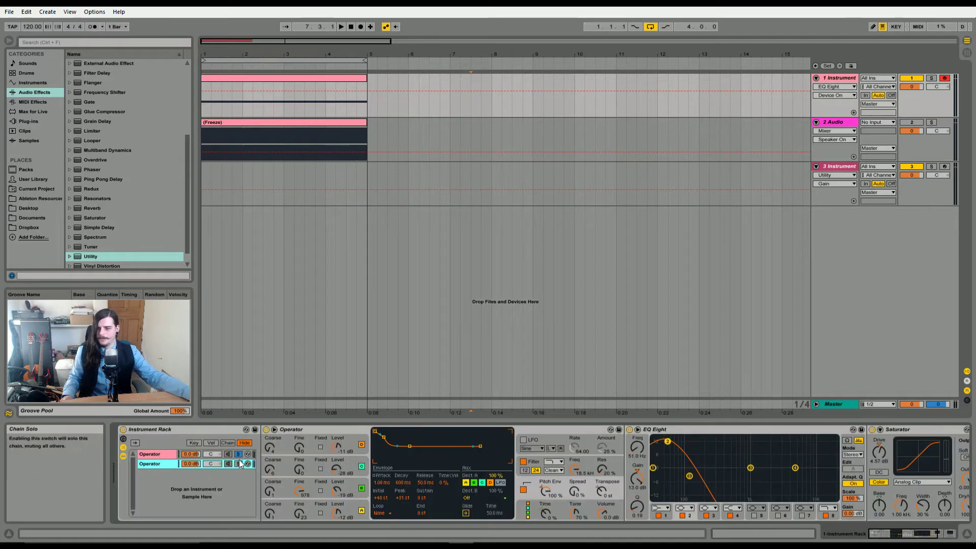
# - Turn off solo on the first Operator chain and display that chain's devices
pyautogui.press('Up')
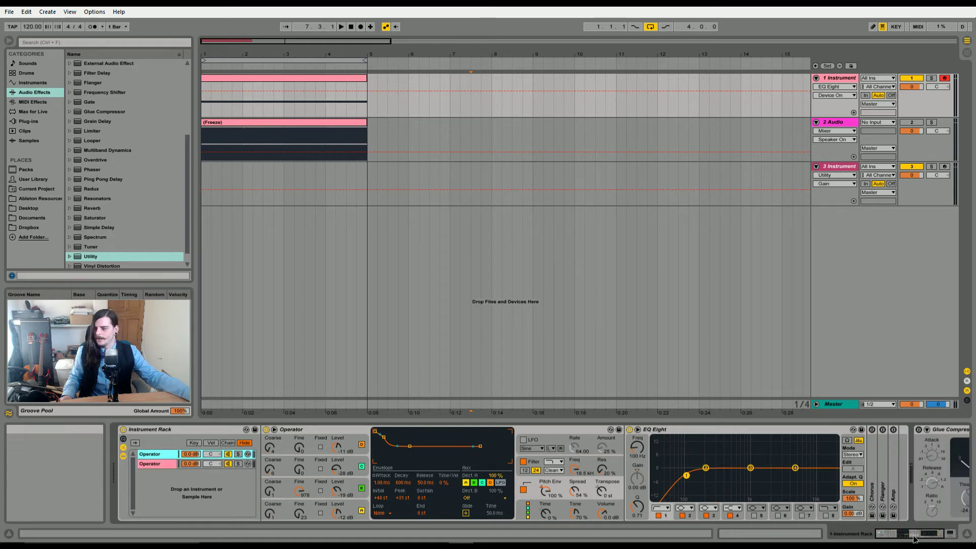
pyautogui.click(947, 533)
pyautogui.hscroll(-5, 508, 473)
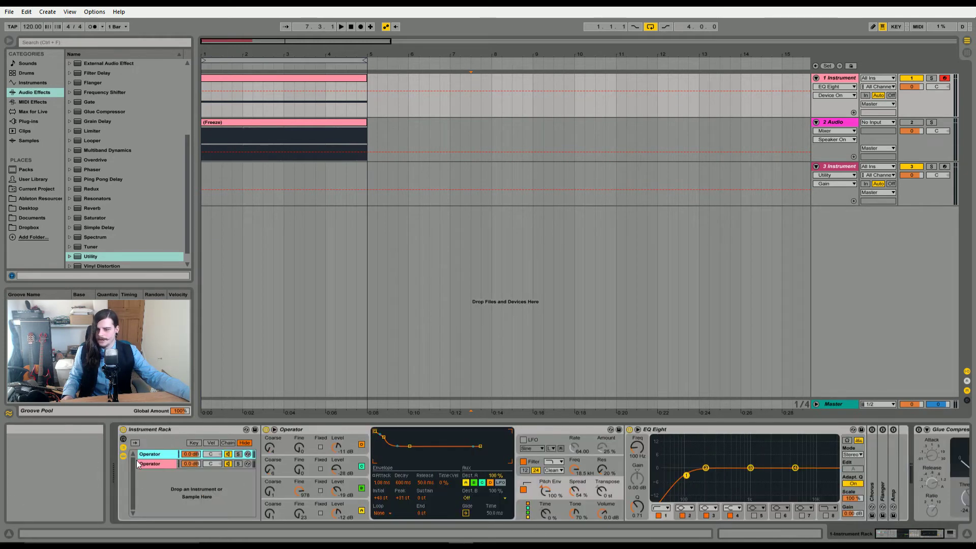
# - Compare the two Operator chains' EQ Eight curves while playing notes, and solo the first chain again
pyautogui.click(154, 464)
pyautogui.click(161, 453)
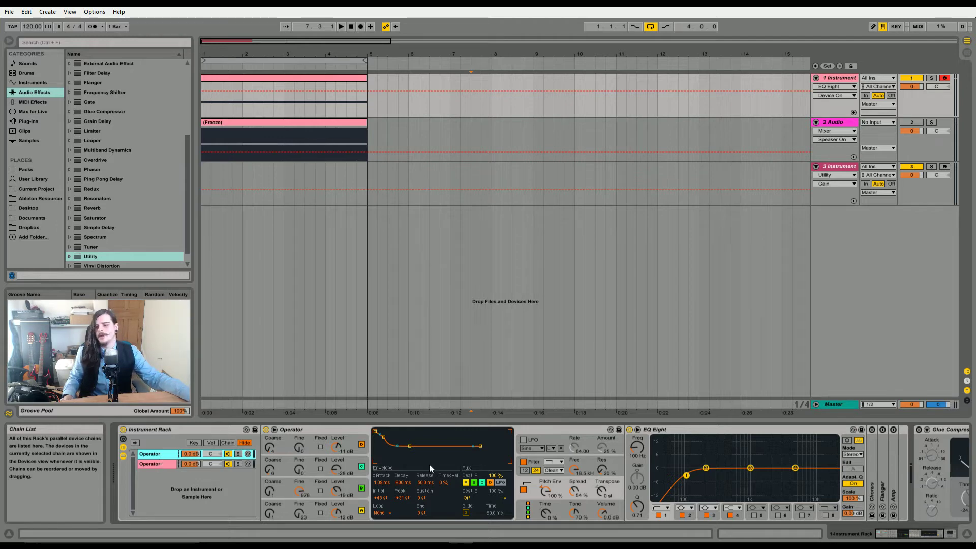
pyautogui.click(163, 464)
pyautogui.click(159, 452)
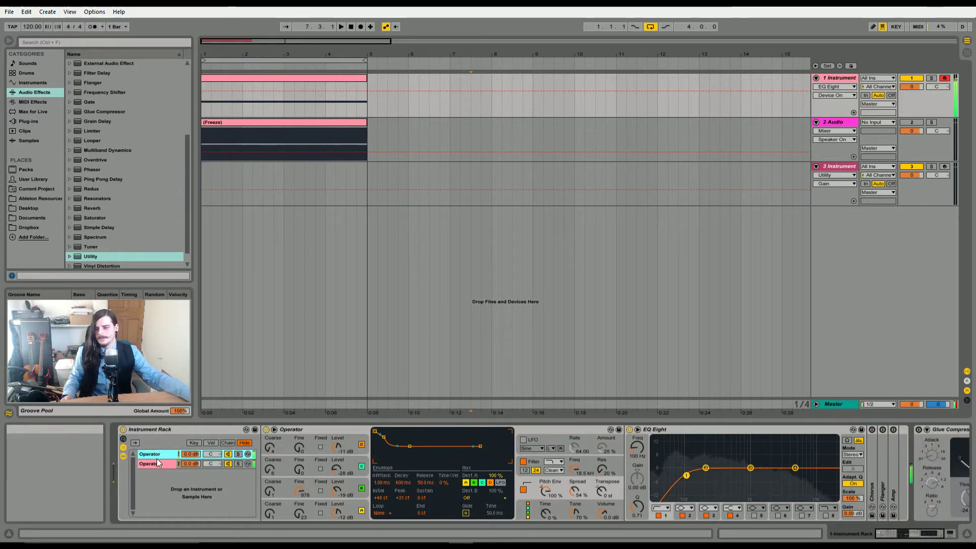
pyautogui.click(158, 462)
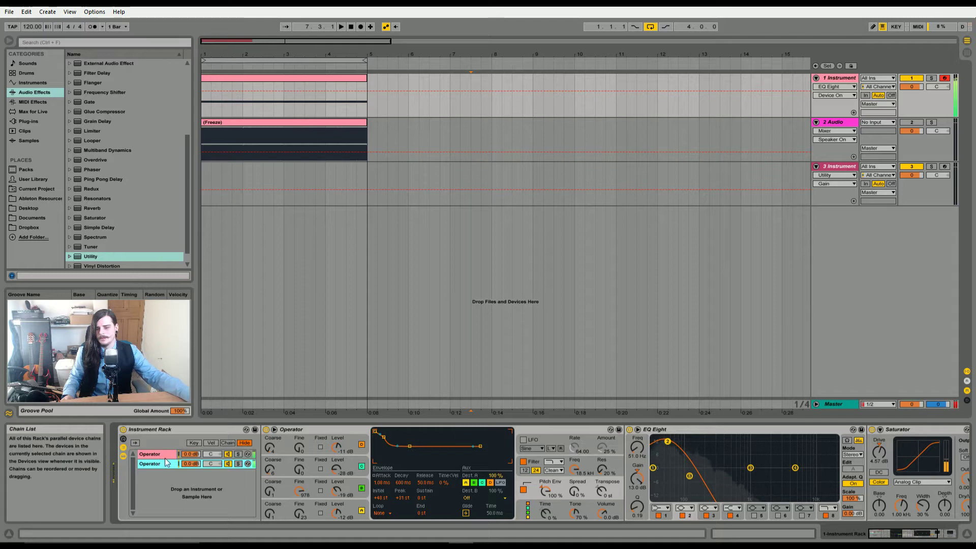
pyautogui.click(238, 455)
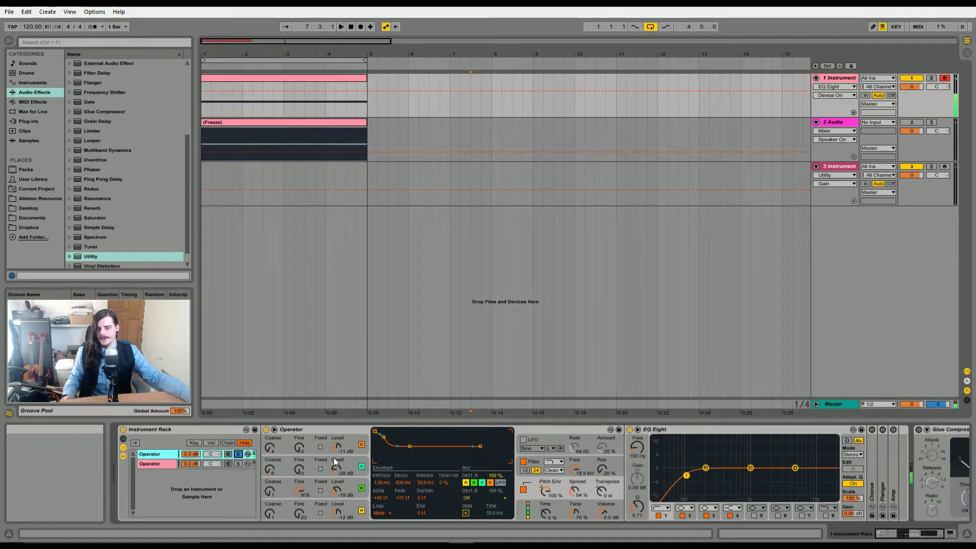
# - Compare the soloed first Operator chain with its EQ Eight bypassed and enabled, and turn off the chain's solo
pyautogui.click(629, 430)
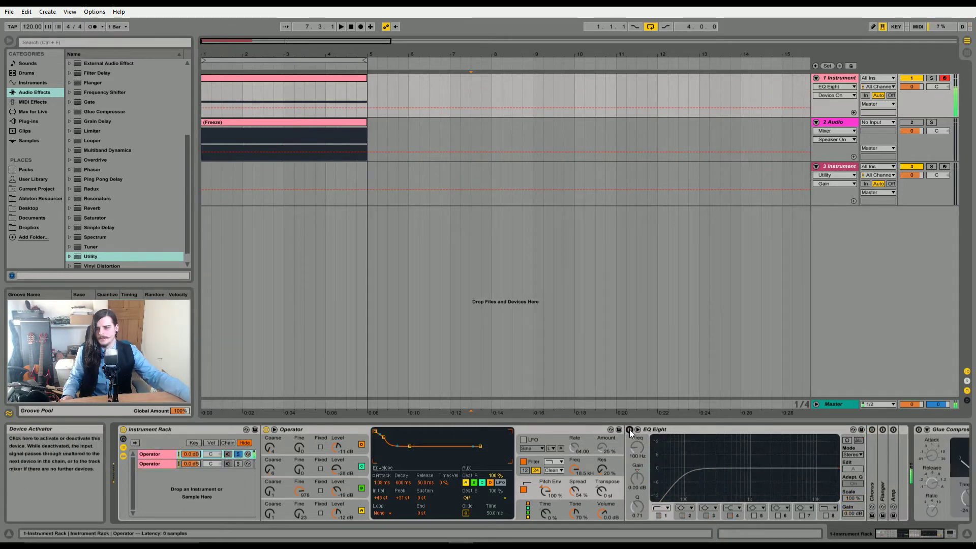
pyautogui.click(629, 430)
pyautogui.click(238, 455)
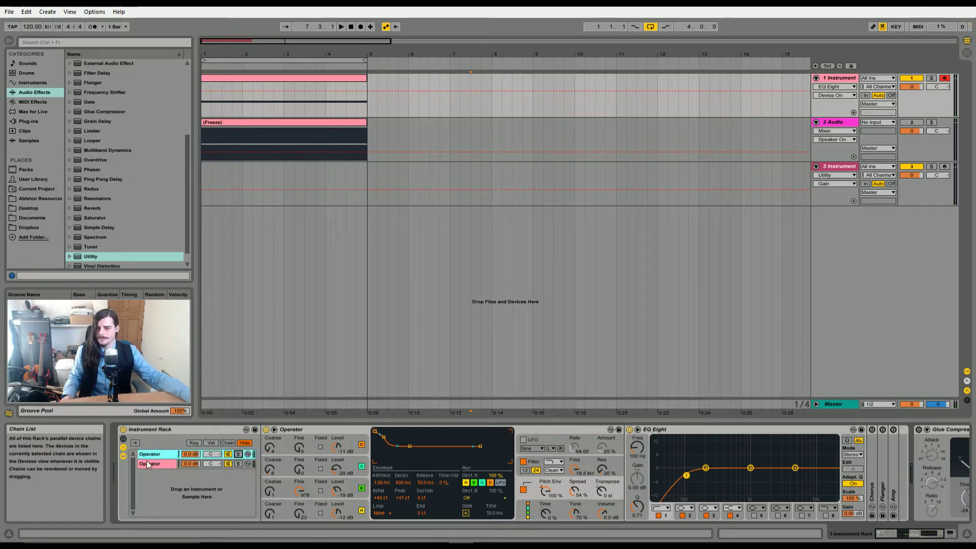
# - Review the second Operator chain's devices, and unfold and switch on the Chorus in the first Operator chain
pyautogui.press('Down')
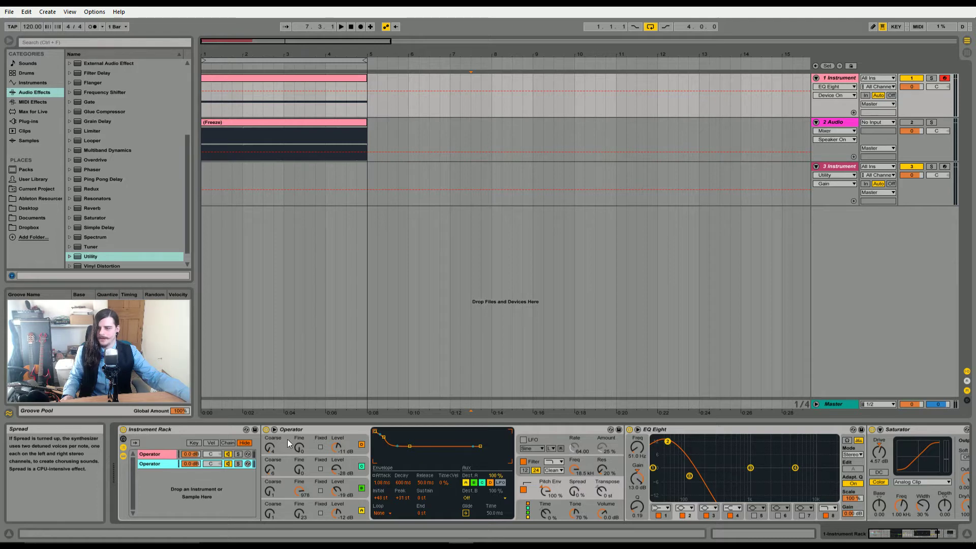
pyautogui.click(591, 512)
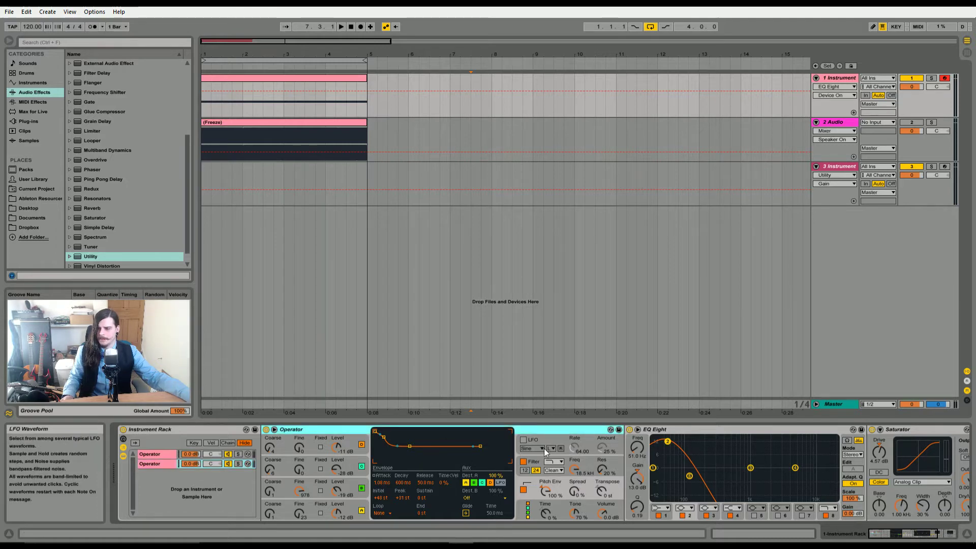
pyautogui.click(153, 455)
pyautogui.scroll(-3, 747, 473)
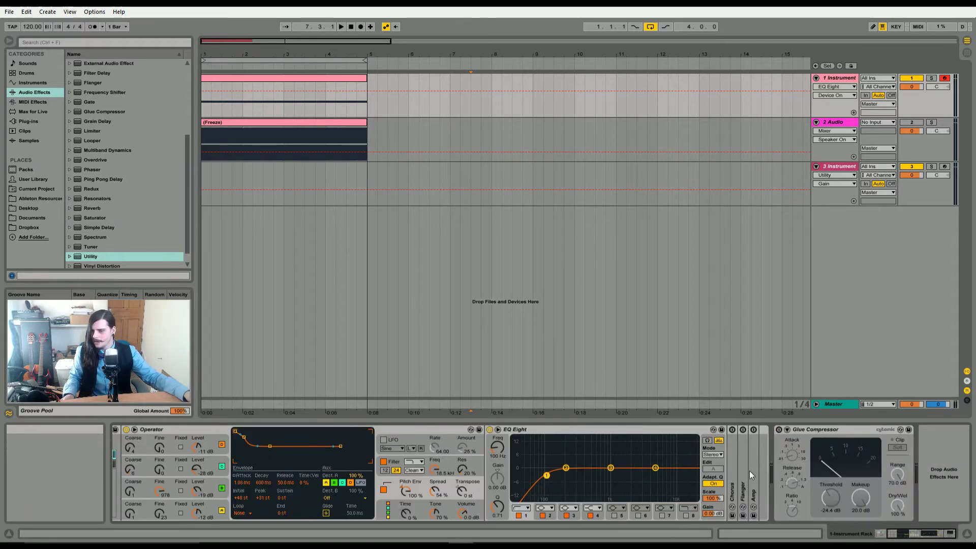
pyautogui.doubleClick(733, 469)
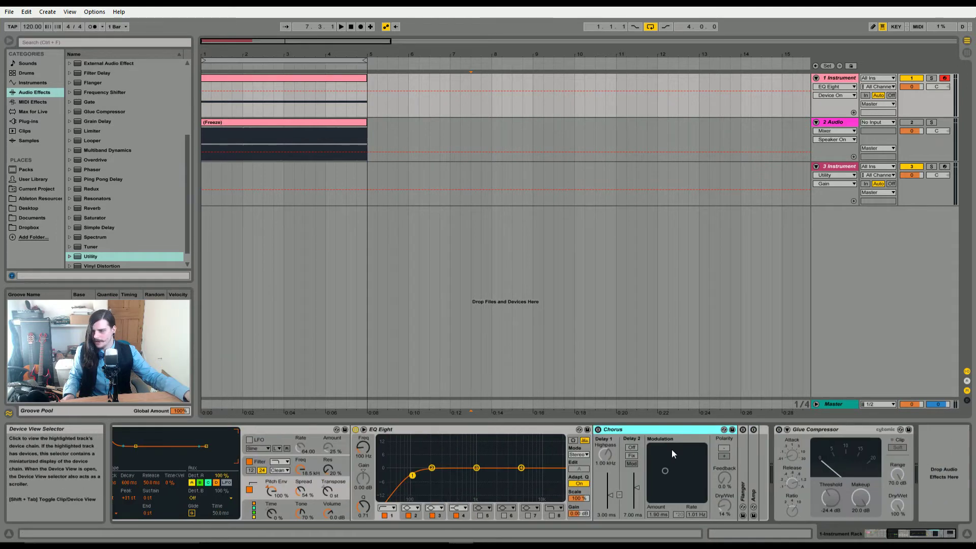
pyautogui.click(598, 430)
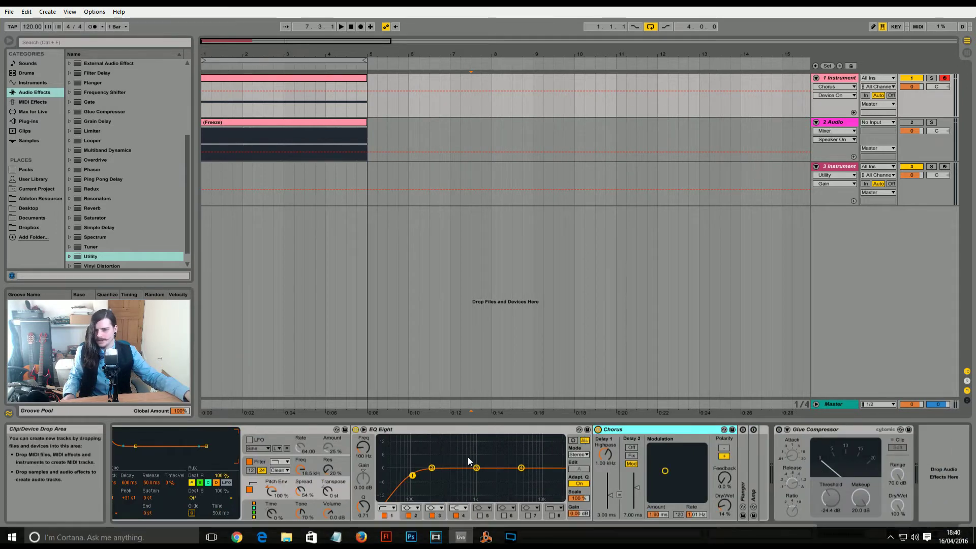
# - Unfold the Flanger after the Chorus in the first Operator chain and switch it on
pyautogui.scroll(6, 962, 510)
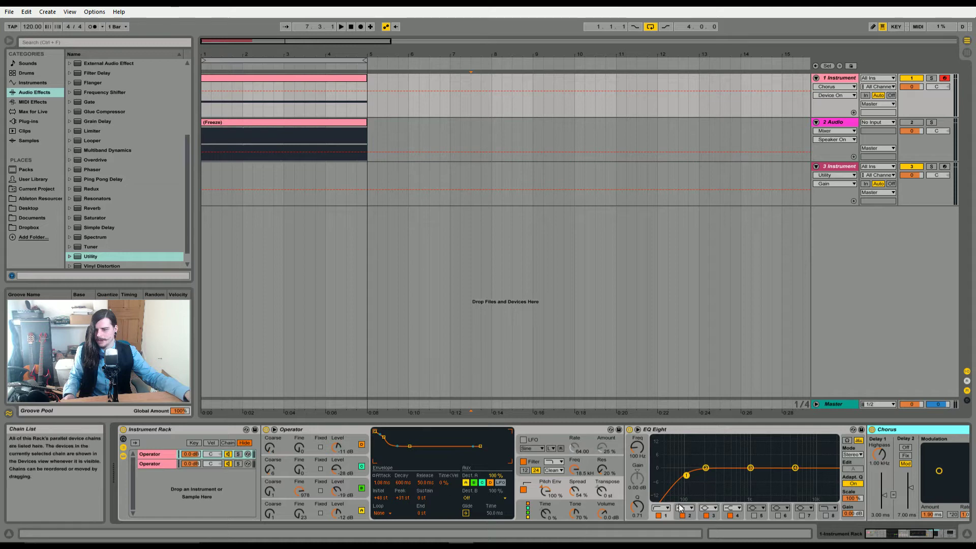
pyautogui.scroll(-6, 955, 508)
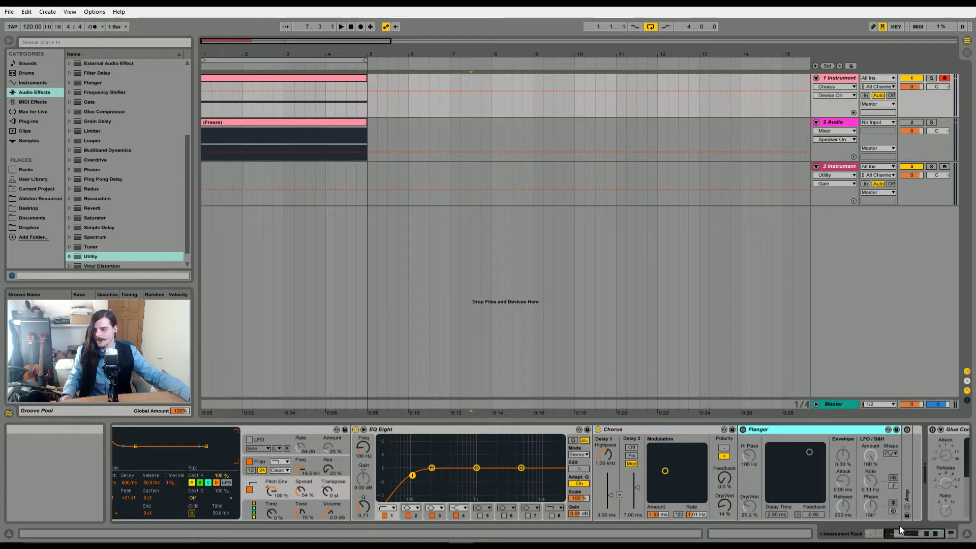
pyautogui.doubleClick(741, 485)
pyautogui.click(590, 430)
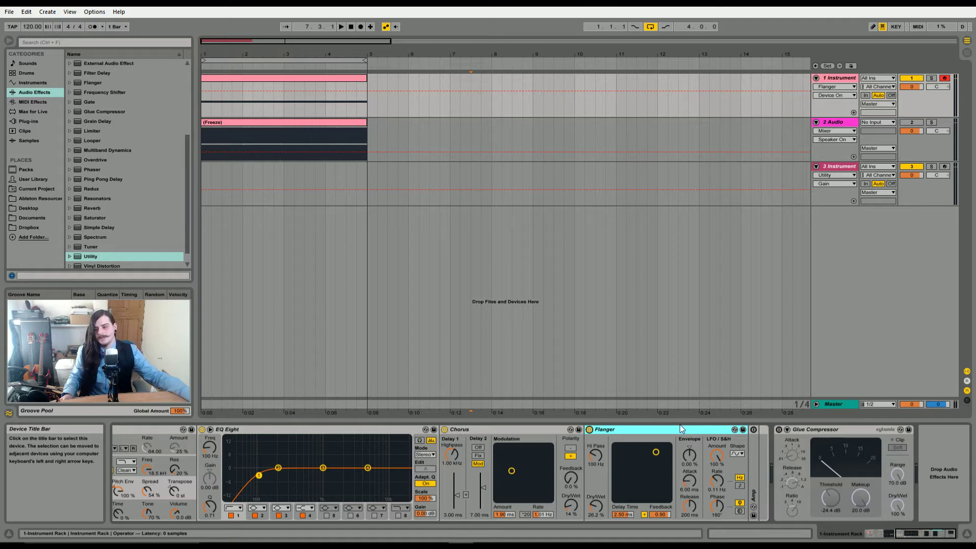
# - Compare the sound with the Flanger and Chorus bypassed, and switch both effects back on
pyautogui.click(590, 430)
pyautogui.click(445, 429)
pyautogui.click(445, 430)
pyautogui.click(590, 429)
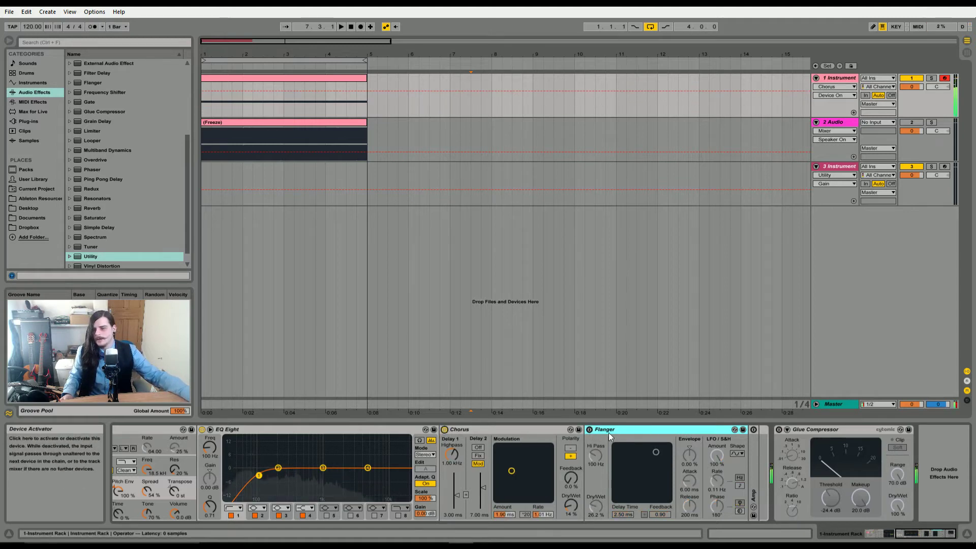
# - Unfold the Amp at the end of the first Operator chain and switch it on
pyautogui.doubleClick(756, 455)
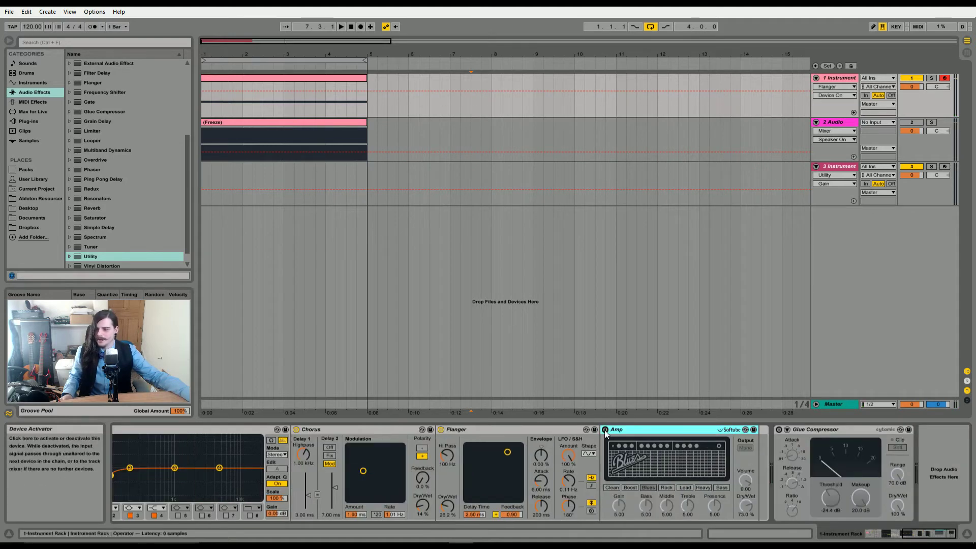
pyautogui.click(745, 448)
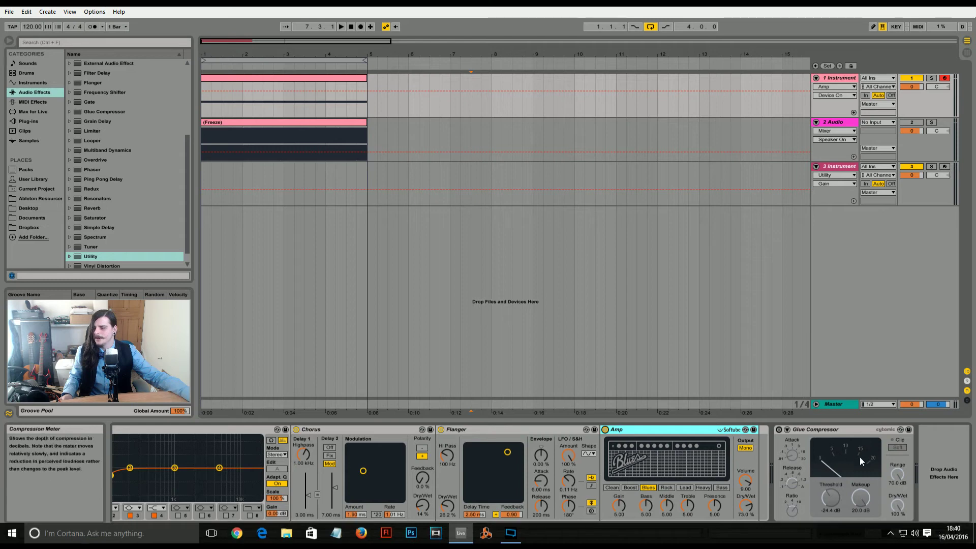
pyautogui.moveTo(910, 533); pyautogui.dragTo(967, 533)
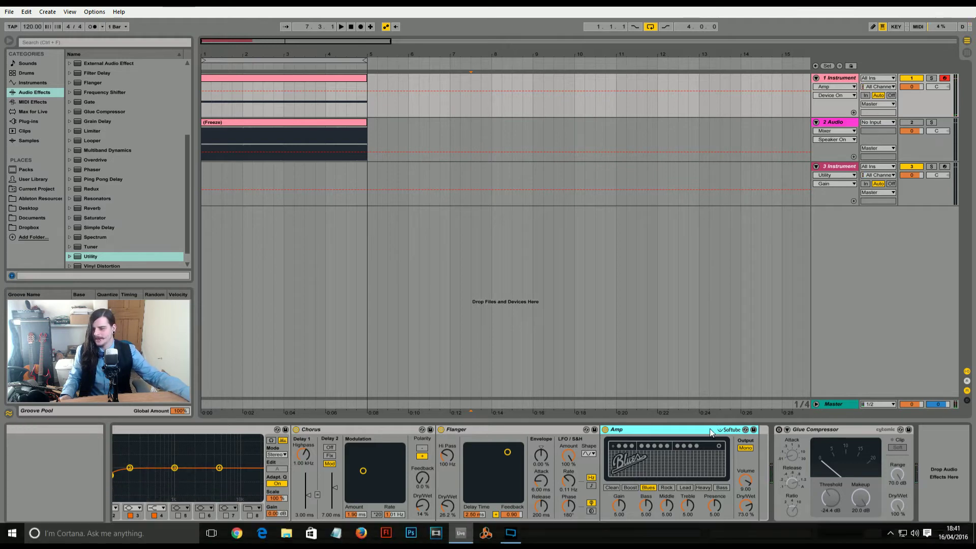
# - Examine the effect devices of both Operator chains in turn, from EQ Eight through to the end of each chain
pyautogui.moveTo(926, 534); pyautogui.dragTo(785, 530)
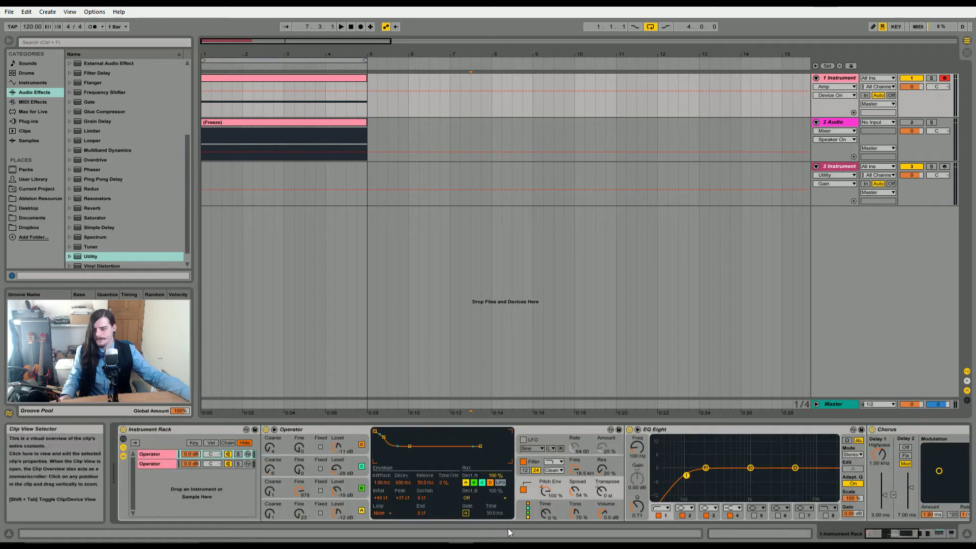
pyautogui.click(151, 464)
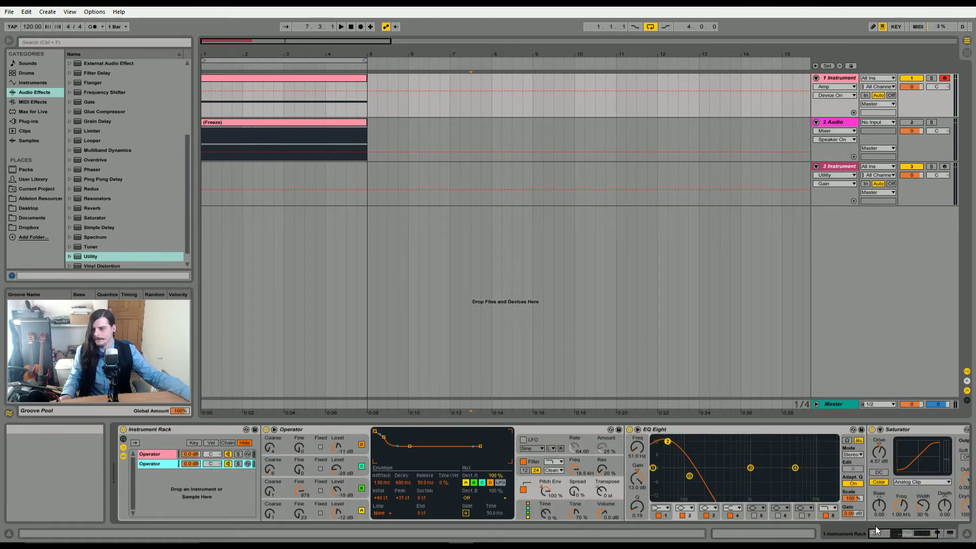
pyautogui.scroll(-3, 930, 514)
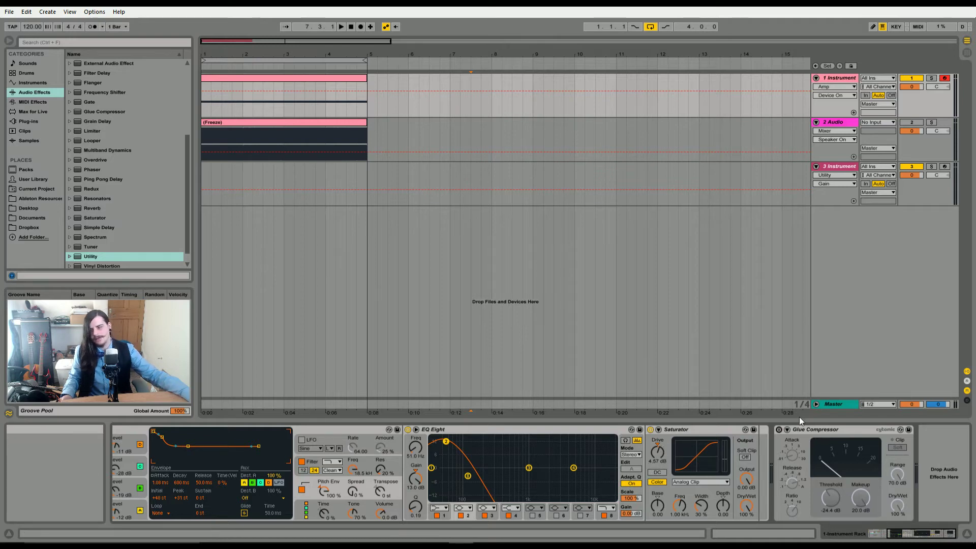
pyautogui.moveTo(937, 536); pyautogui.dragTo(812, 532)
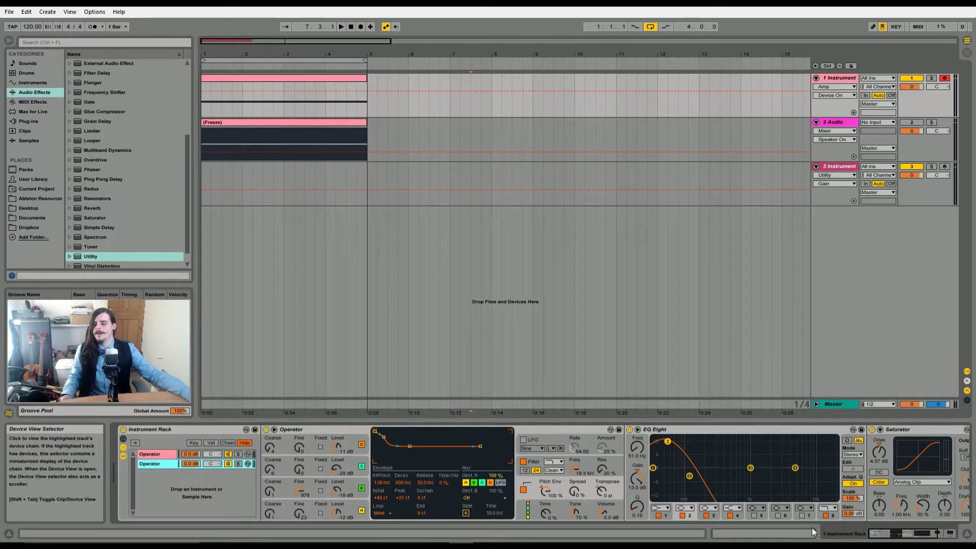
pyautogui.scroll(-8, 165, 456)
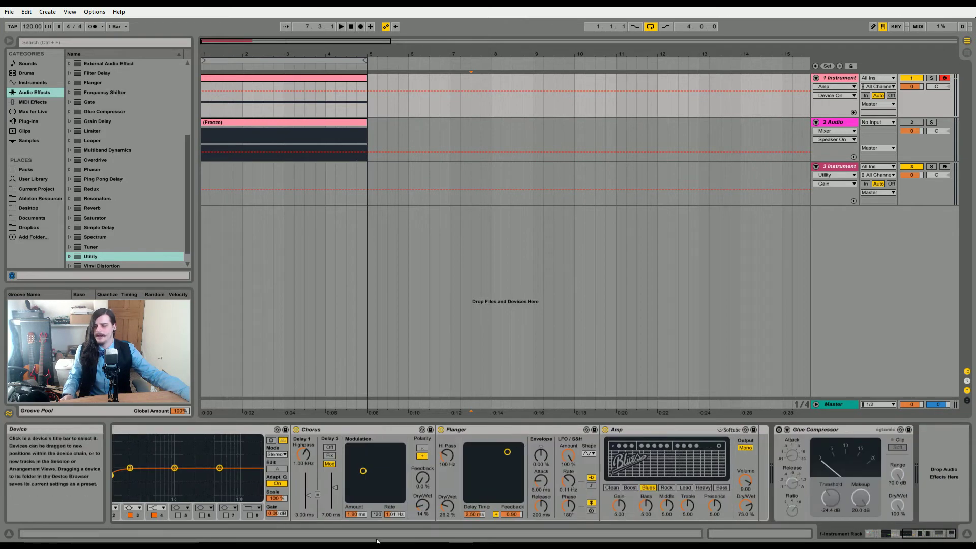
pyautogui.moveTo(921, 535); pyautogui.dragTo(721, 540)
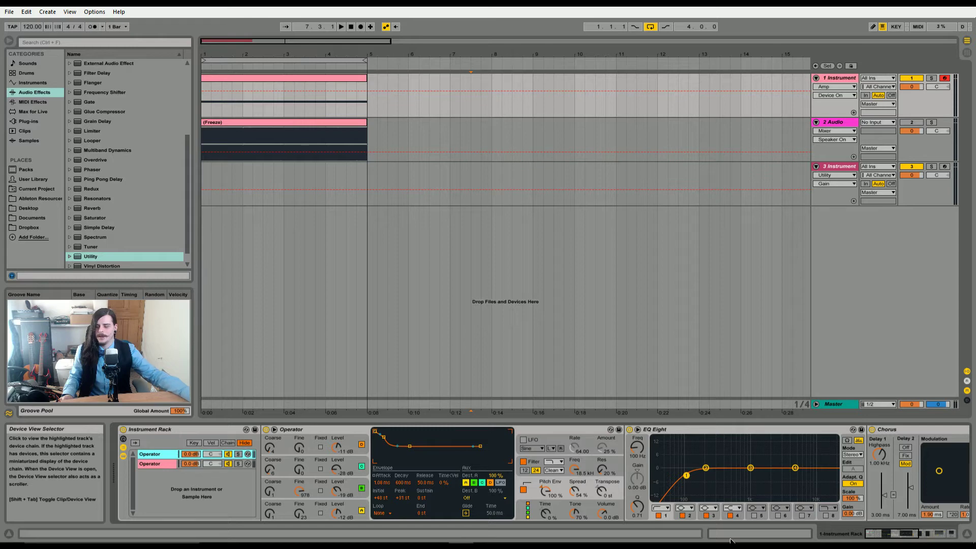
# - Switch on the Glue Compressor after the Instrument Rack and fold the rack
pyautogui.scroll(-8, 824, 473)
pyautogui.click(801, 432)
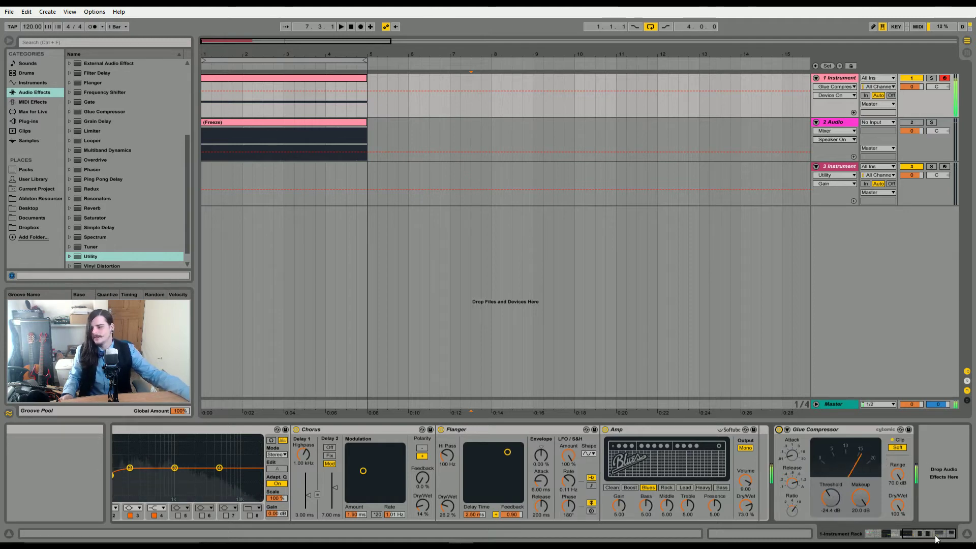
pyautogui.hscroll(-5, 229, 483)
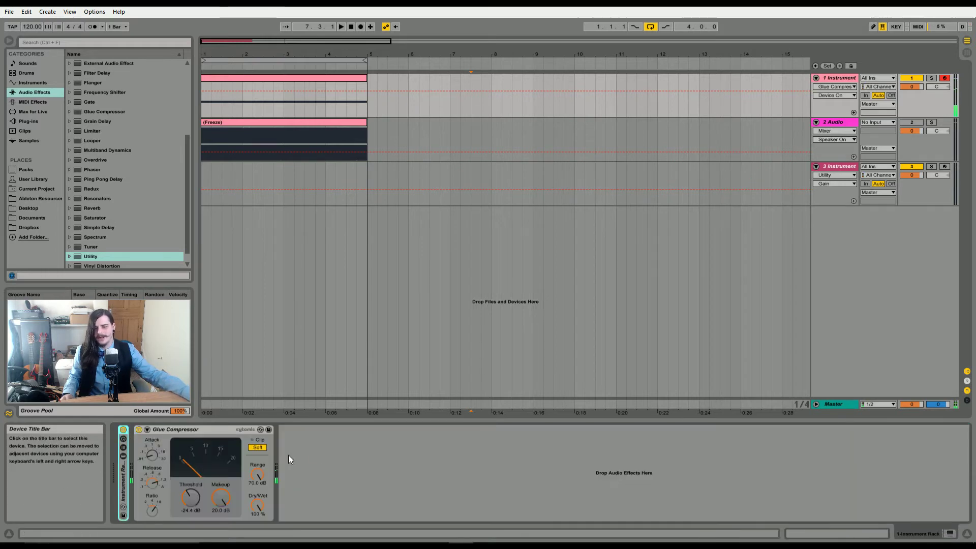
# - Move the frozen clip on the 2 Audio track along the timeline and return it to bar 1
pyautogui.click(747, 152)
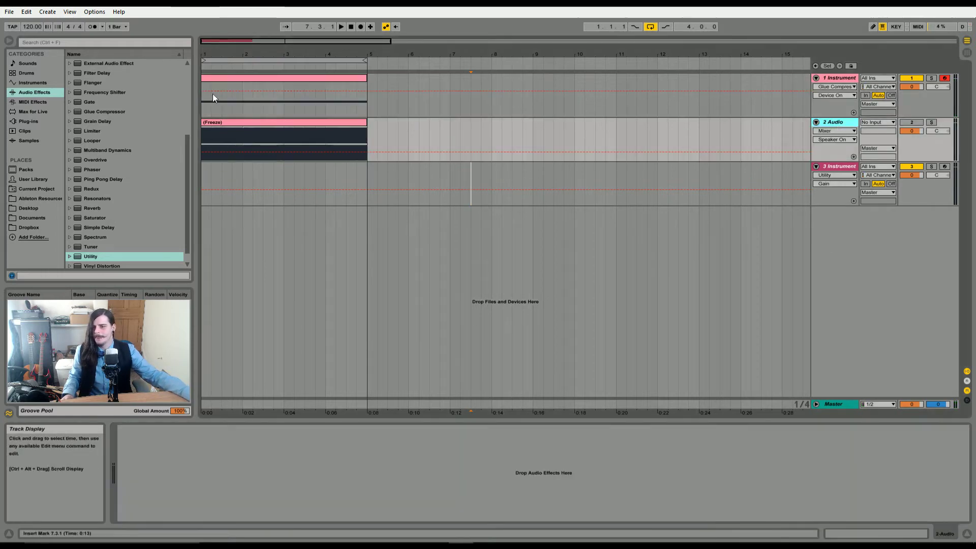
pyautogui.moveTo(242, 130); pyautogui.dragTo(396, 127)
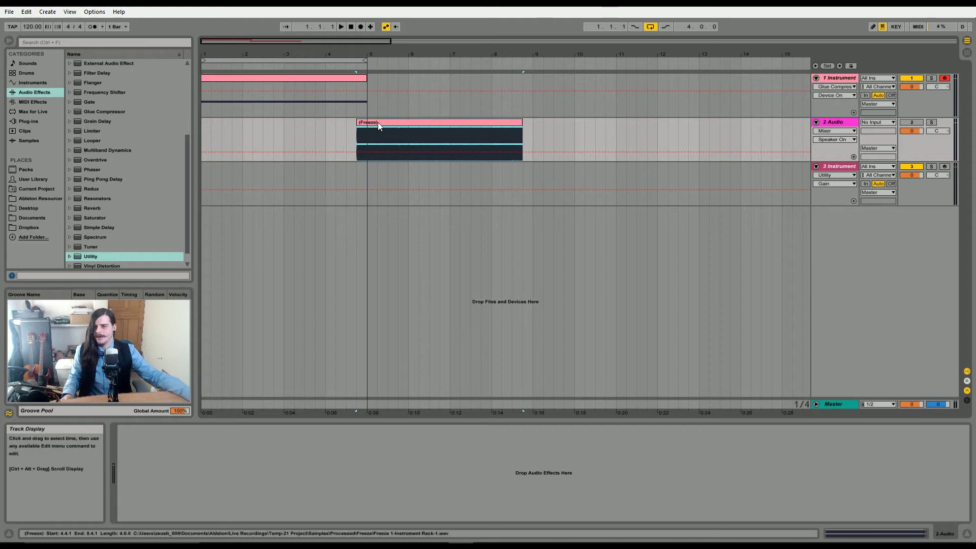
pyautogui.moveTo(402, 128); pyautogui.dragTo(236, 123)
# - Display the 3 Instrument track's devices and compare the oscillator settings of its two Freeze sampler chains
pyautogui.click(833, 173)
pyautogui.click(833, 124)
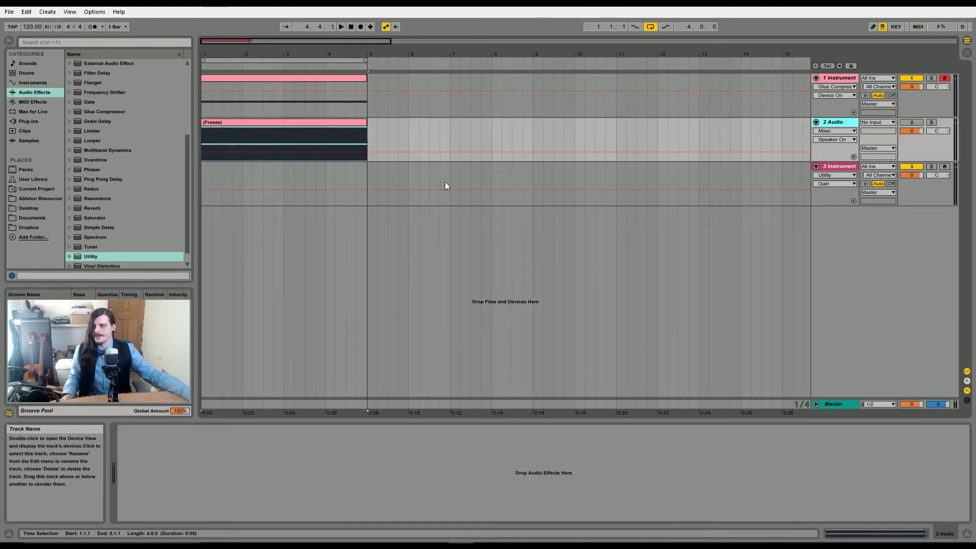
pyautogui.click(834, 168)
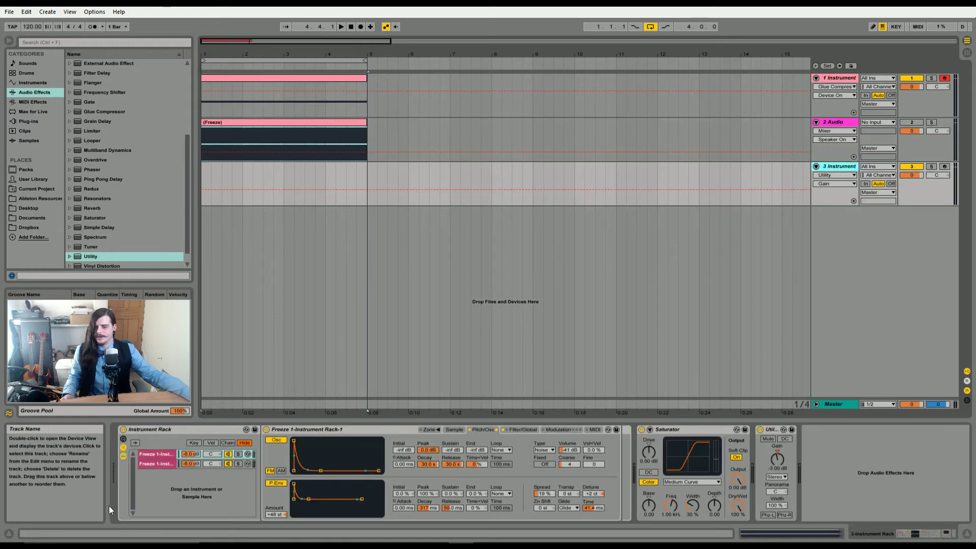
pyautogui.click(194, 432)
pyautogui.click(152, 455)
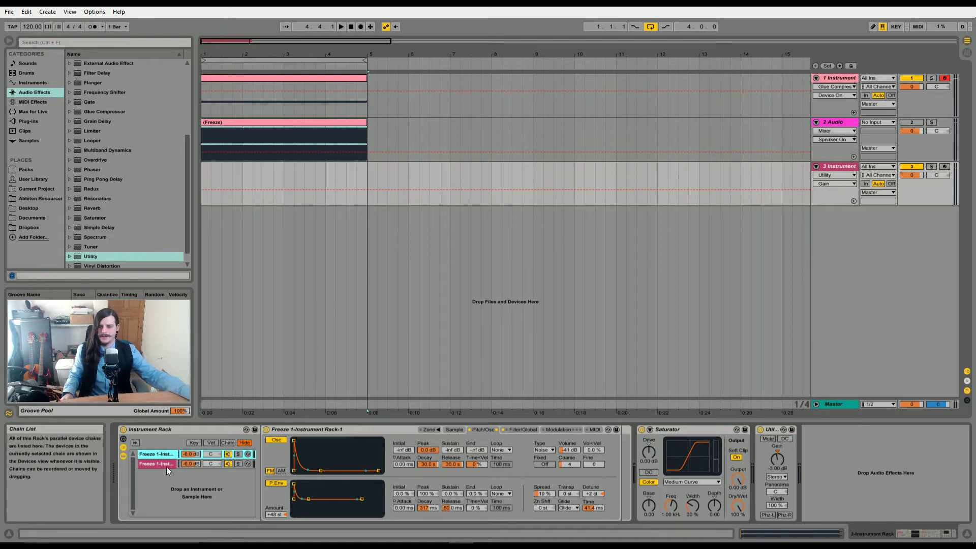
pyautogui.moveTo(166, 467); pyautogui.dragTo(166, 456)
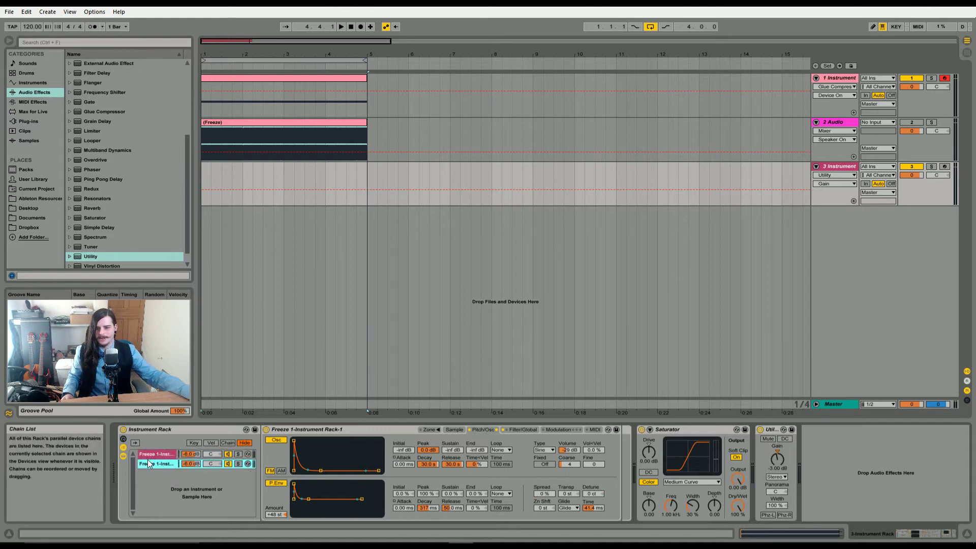
pyautogui.click(153, 455)
# - Switch off the third track's Saturator and examine the first Freeze chain's filter and sample settings
pyautogui.click(642, 430)
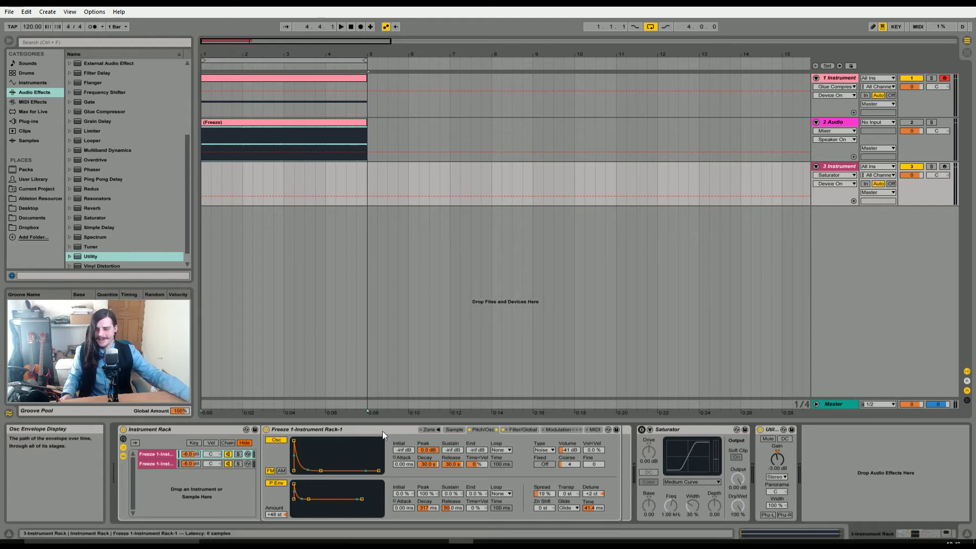
pyautogui.click(529, 430)
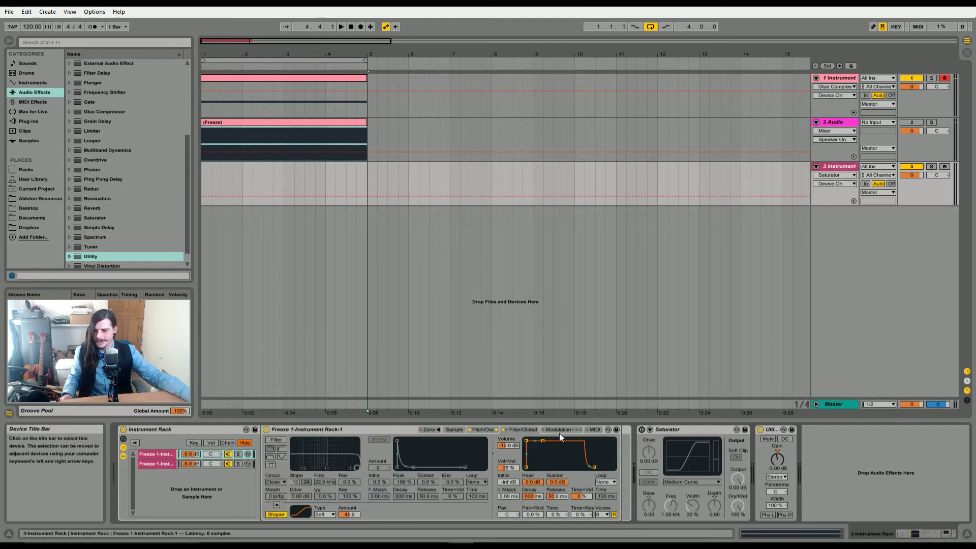
pyautogui.click(483, 430)
pyautogui.click(454, 430)
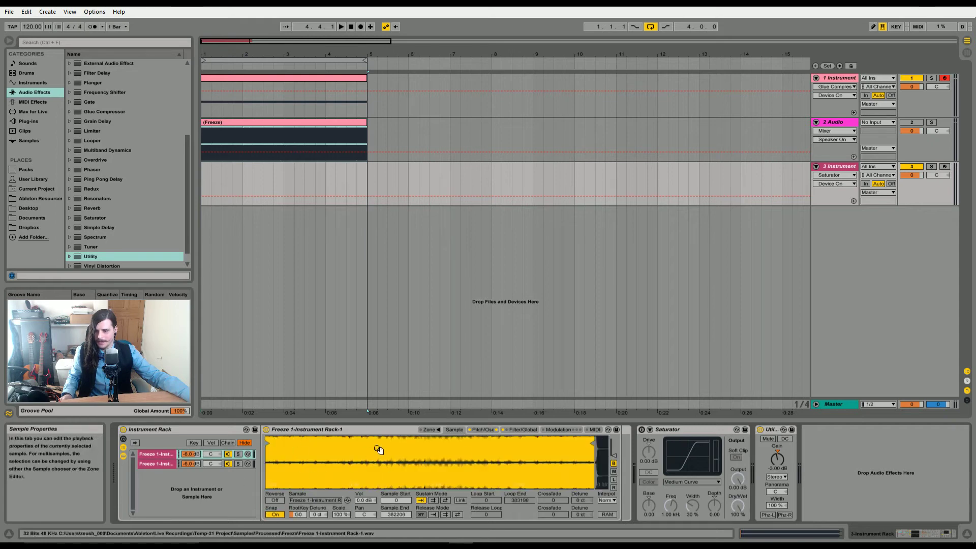
# - Examine the first Freeze chain's pitch and oscillator settings, keeping Noise as the oscillator type, and show its Filter/Global settings
pyautogui.click(484, 429)
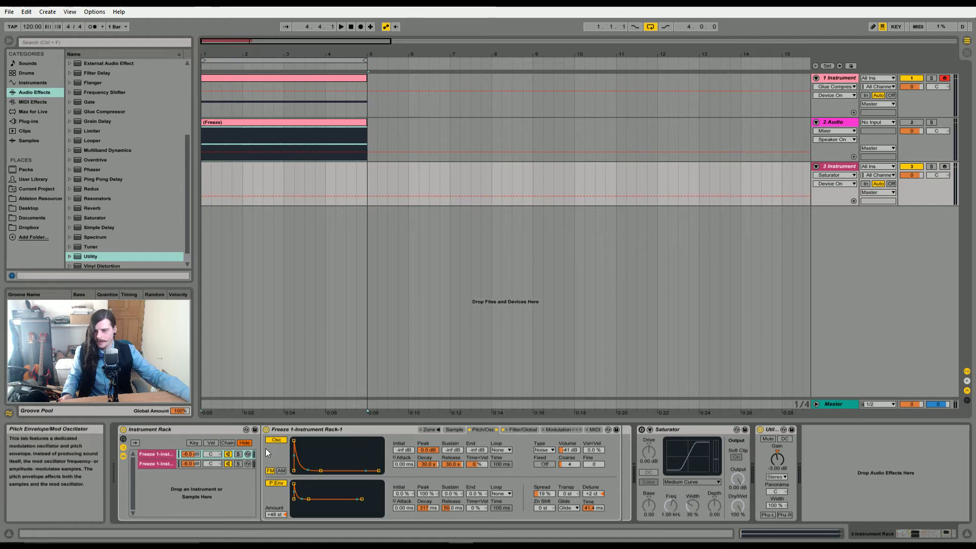
pyautogui.click(542, 450)
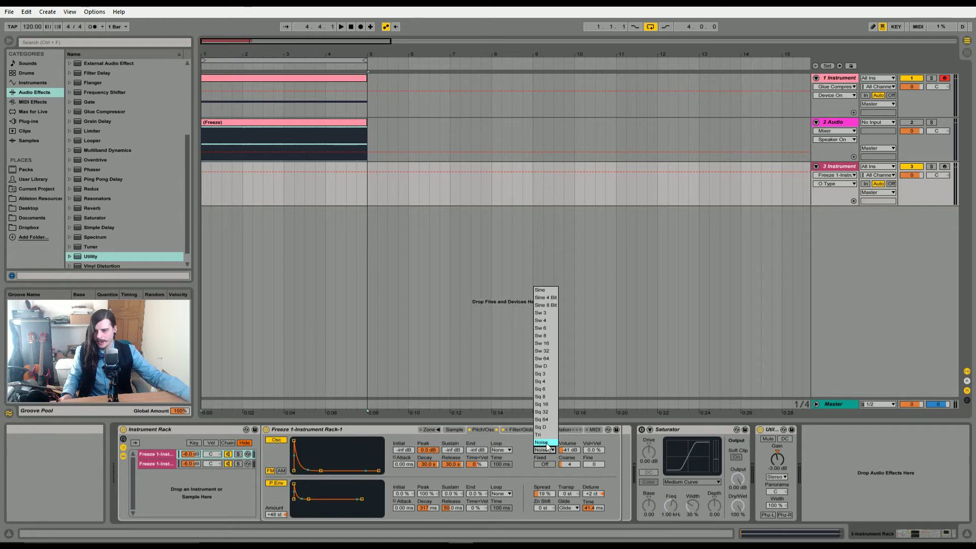
pyautogui.click(547, 453)
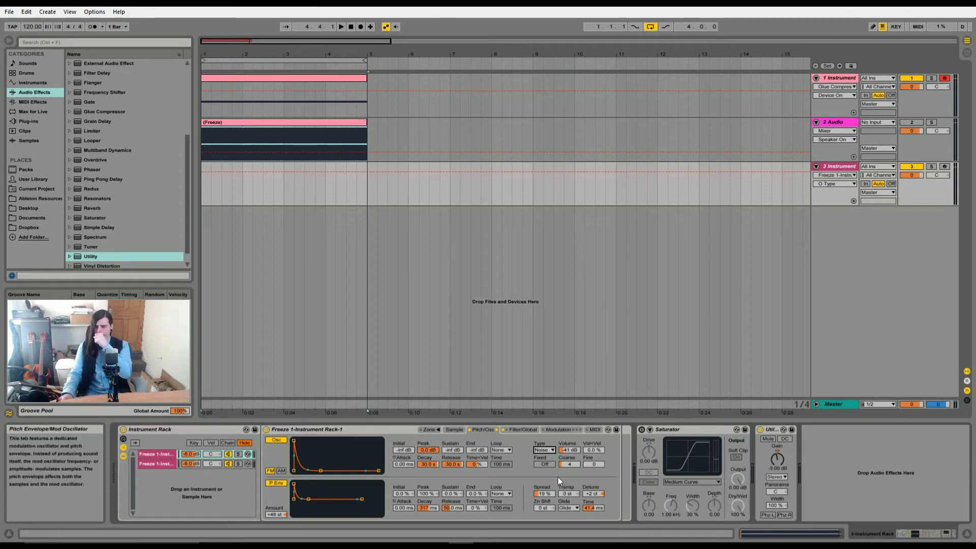
pyautogui.click(524, 430)
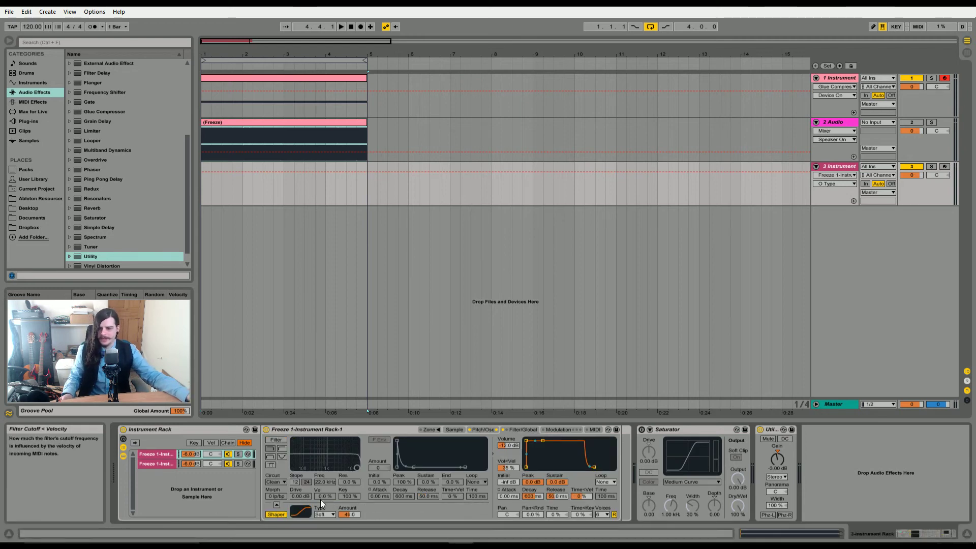
# - Examine the first Freeze chain's shaper type, keeping Soft, review its pitch and oscillator settings, and display the second Freeze chain
pyautogui.click(327, 514)
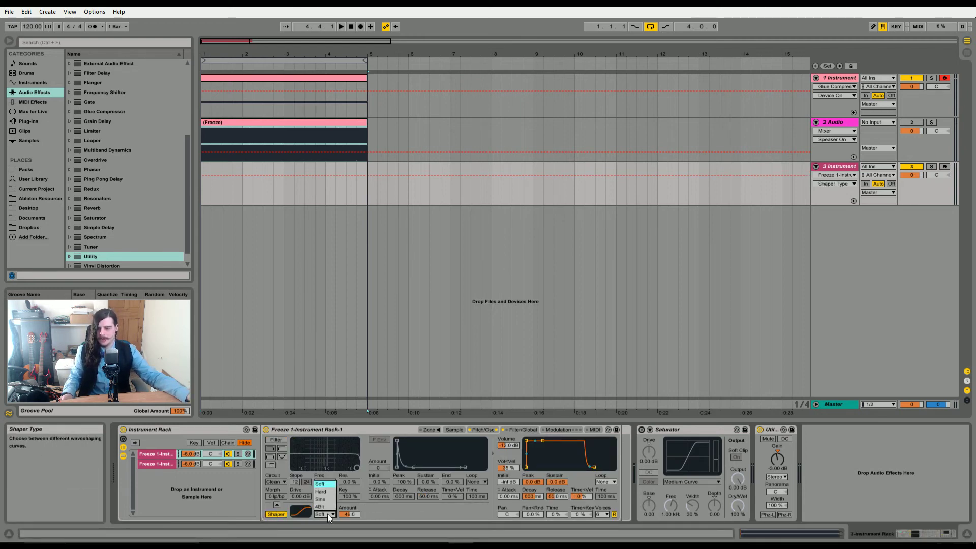
pyautogui.click(319, 484)
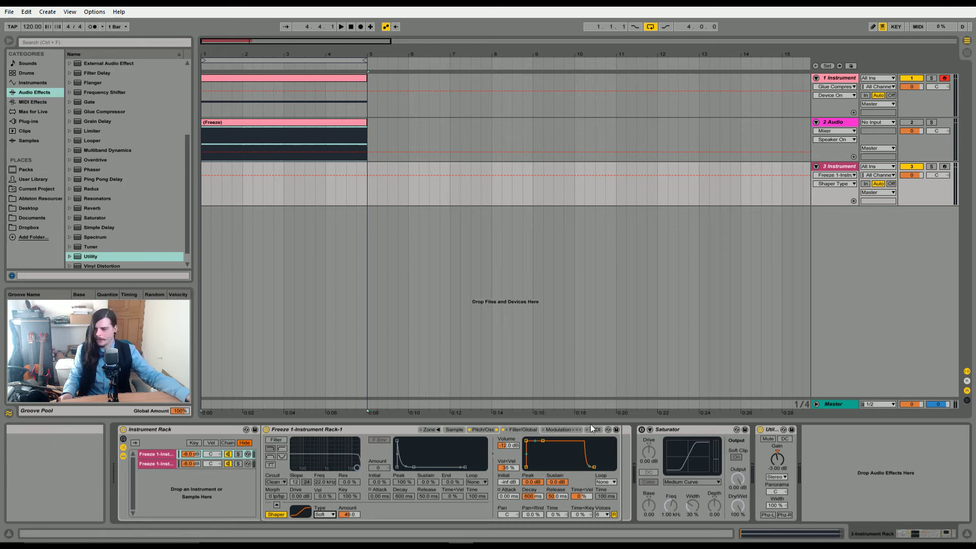
pyautogui.click(485, 430)
pyautogui.click(513, 429)
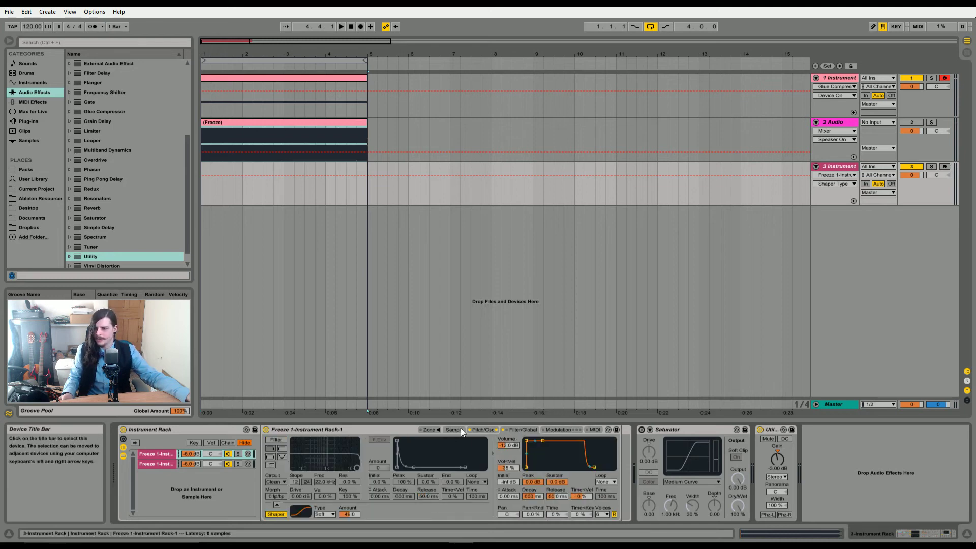
pyautogui.click(454, 430)
pyautogui.click(485, 430)
pyautogui.click(165, 464)
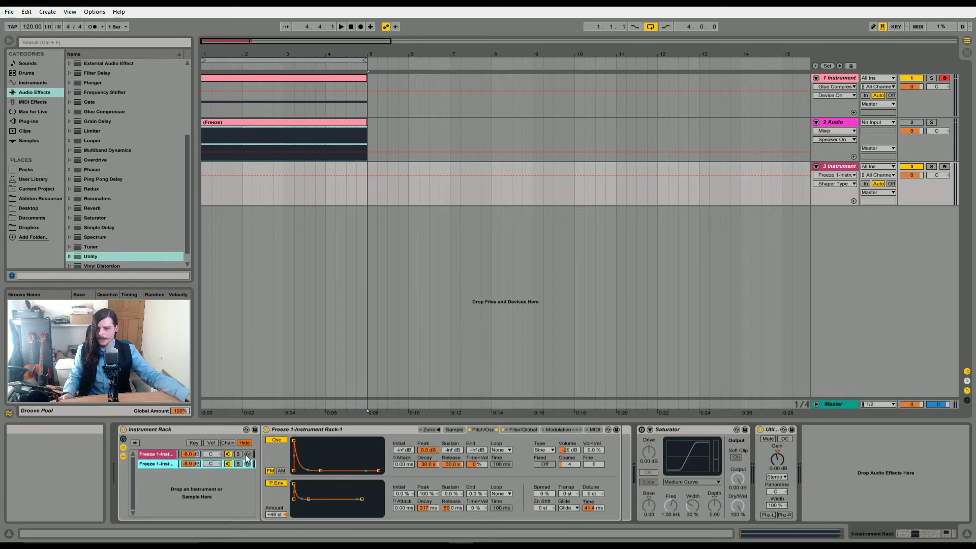
# - Disarm and deactivate the 1 Instrument track, arm 3 Instrument instead, and audition its first Freeze chain with a temporary solo
pyautogui.click(238, 454)
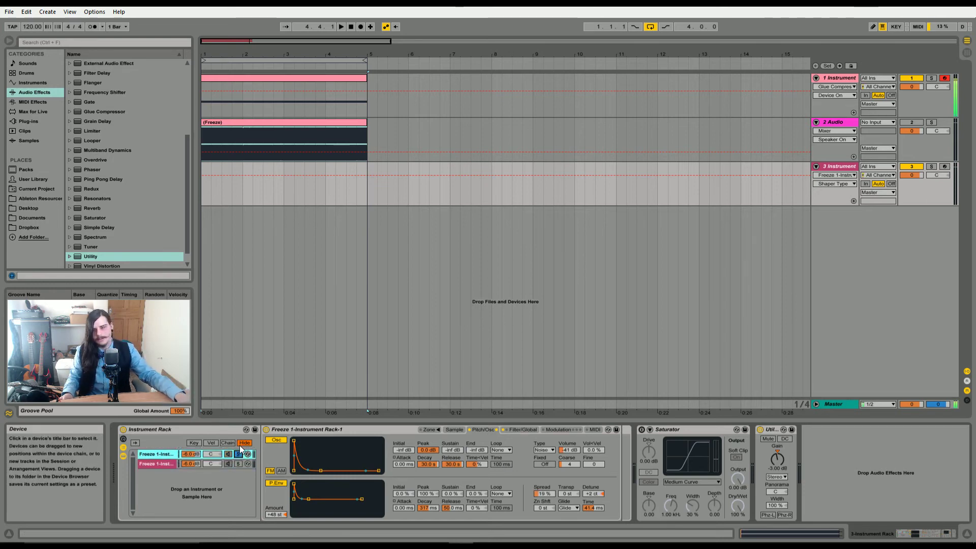
pyautogui.click(945, 77)
pyautogui.click(912, 78)
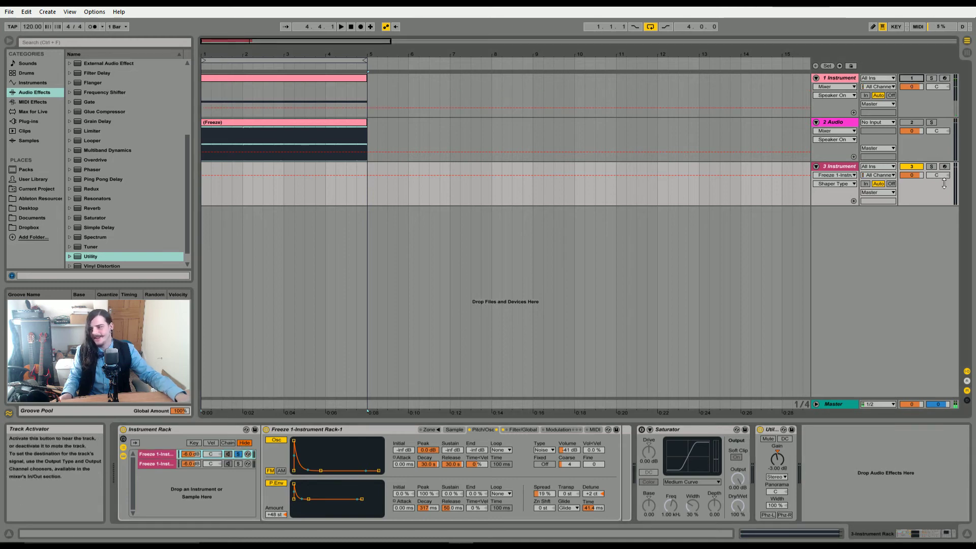
pyautogui.click(945, 166)
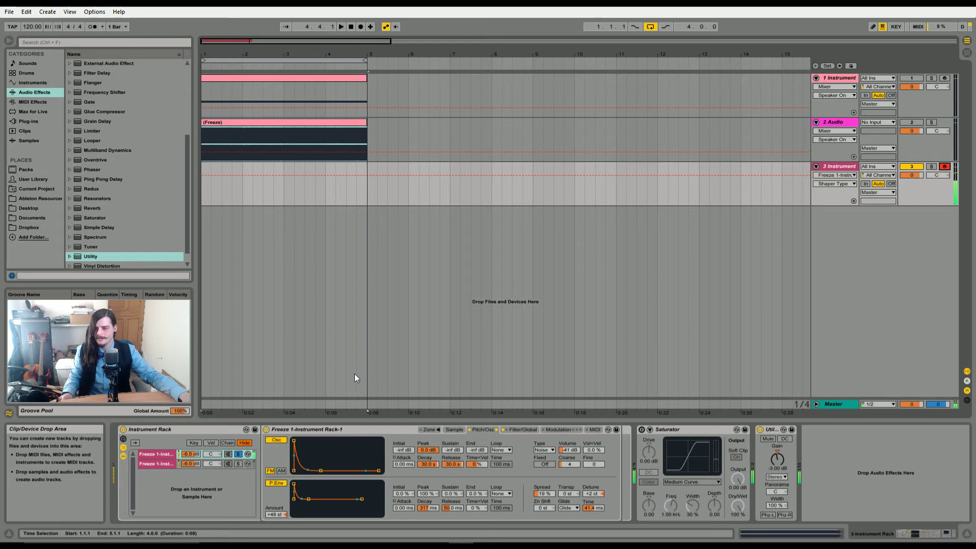
pyautogui.click(127, 474)
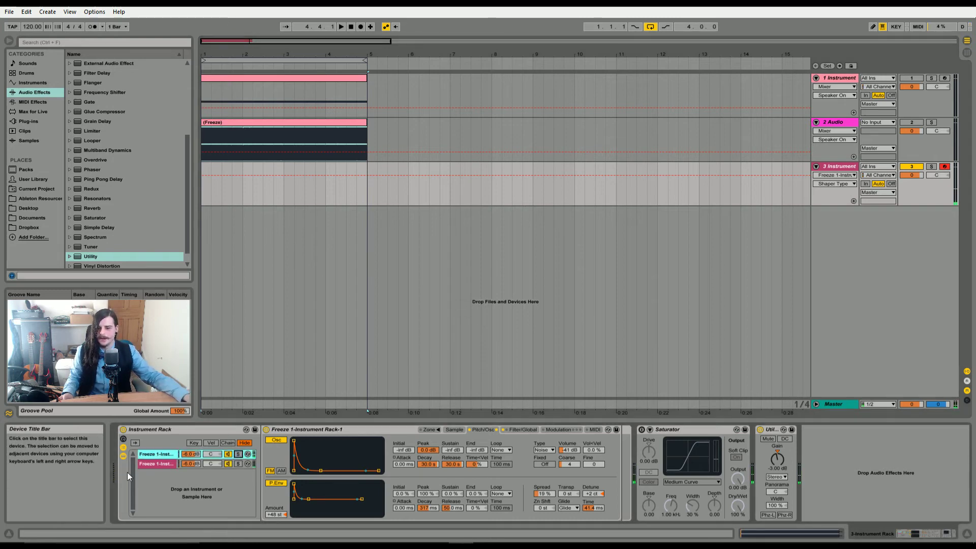
# - Examine the second Freeze chain's oscillator type and volume against the first chain, keeping Sine as the type
pyautogui.click(157, 465)
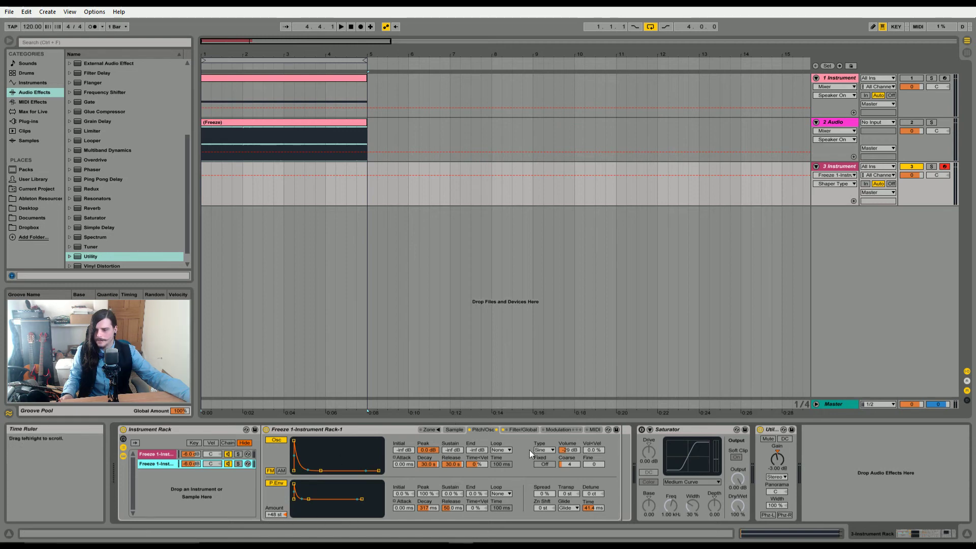
pyautogui.click(543, 450)
pyautogui.click(541, 289)
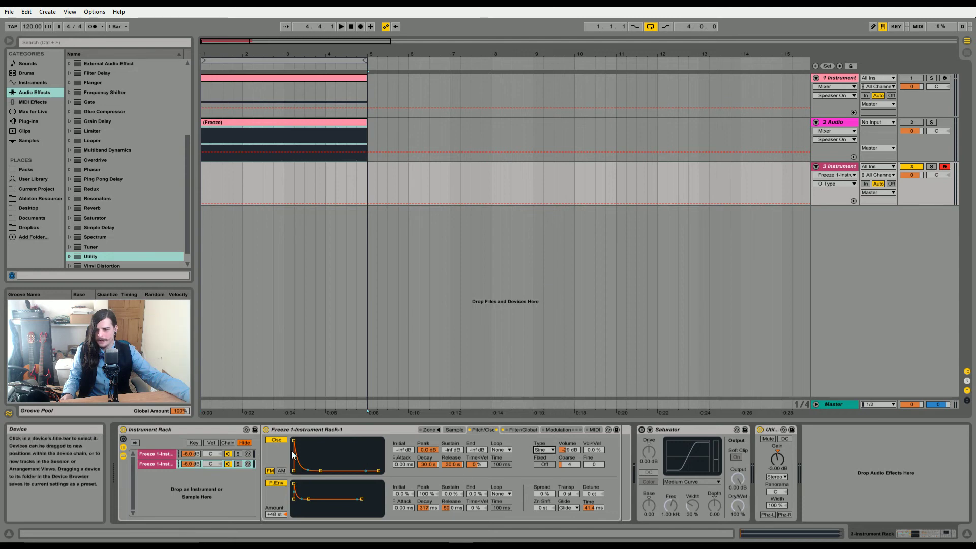
pyautogui.click(168, 455)
pyautogui.click(159, 463)
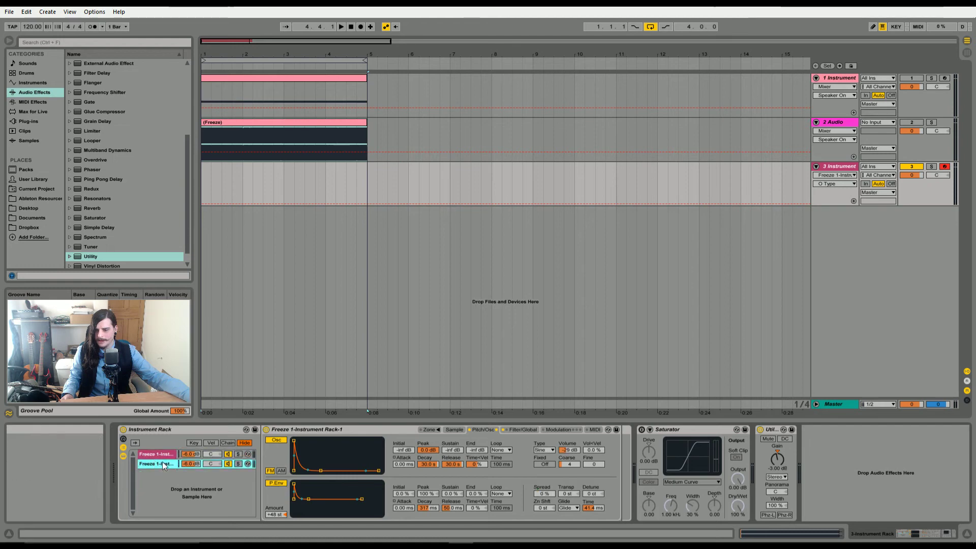
pyautogui.click(567, 451)
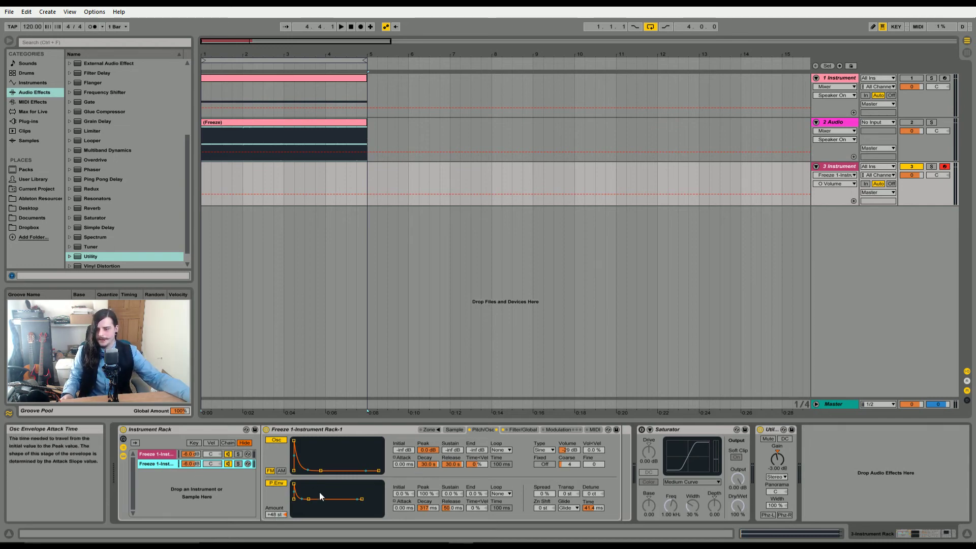
# - Compare the two Freeze chains' Filter/Global settings and check the second chain's glide mode, keeping Glide
pyautogui.click(518, 430)
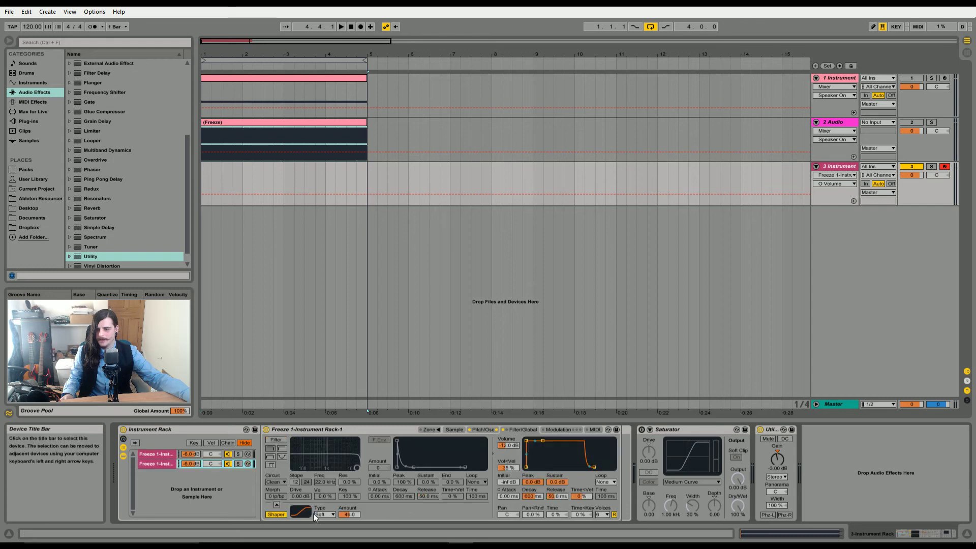
pyautogui.click(156, 452)
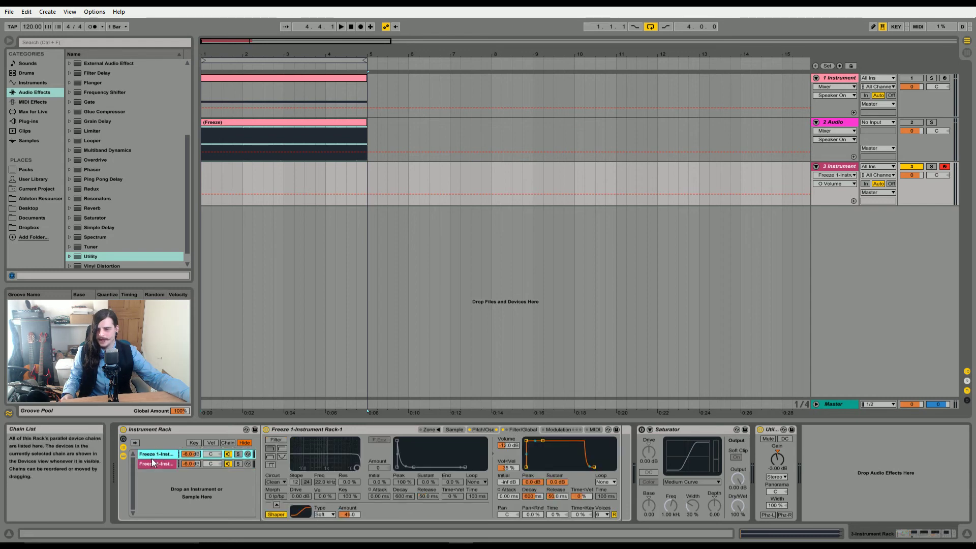
pyautogui.click(152, 460)
pyautogui.click(481, 431)
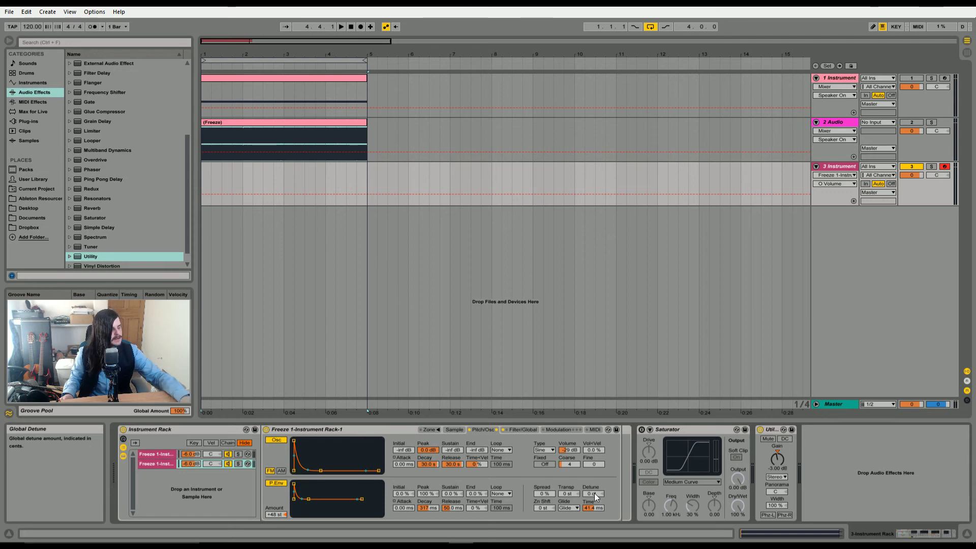
pyautogui.click(567, 506)
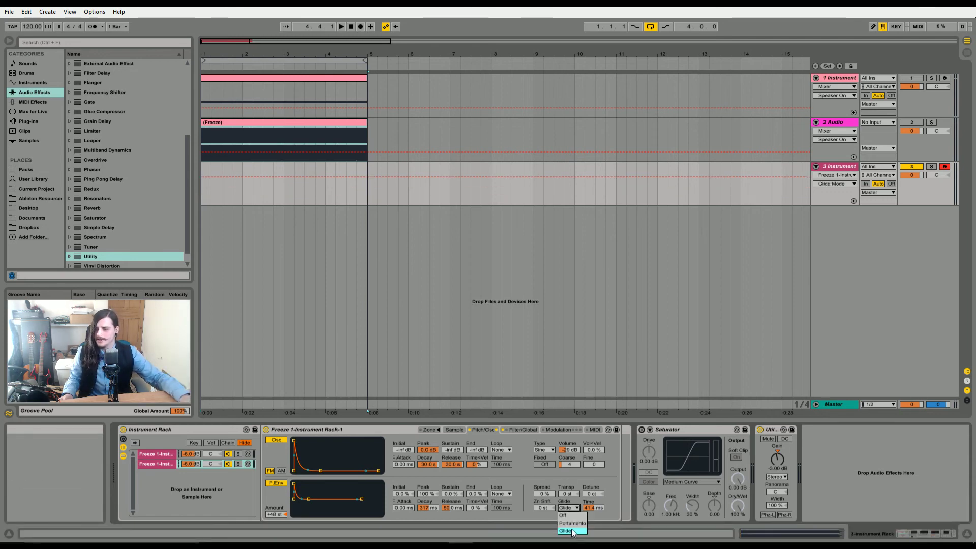
pyautogui.click(572, 508)
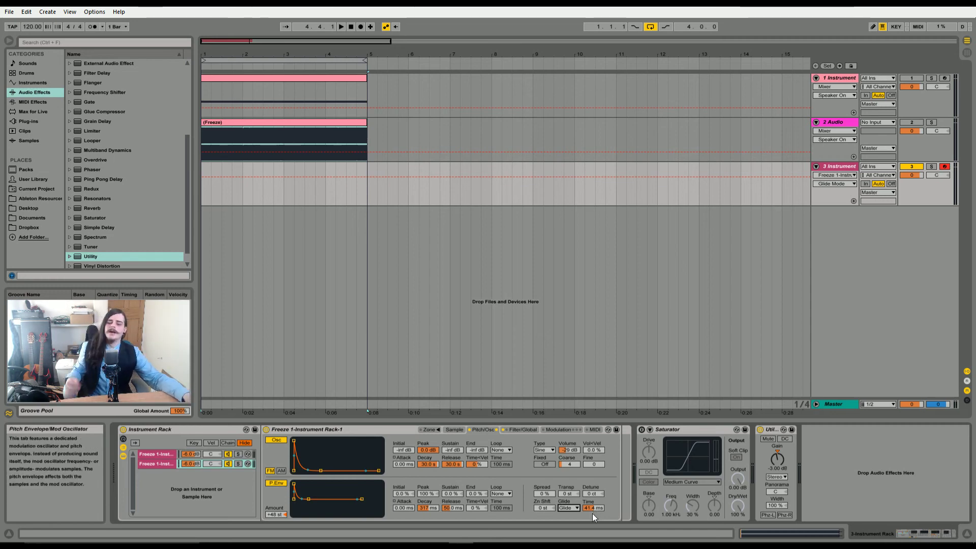
# - Display the first Freeze chain and review its sample settings and its pitch and oscillator settings
pyautogui.click(150, 465)
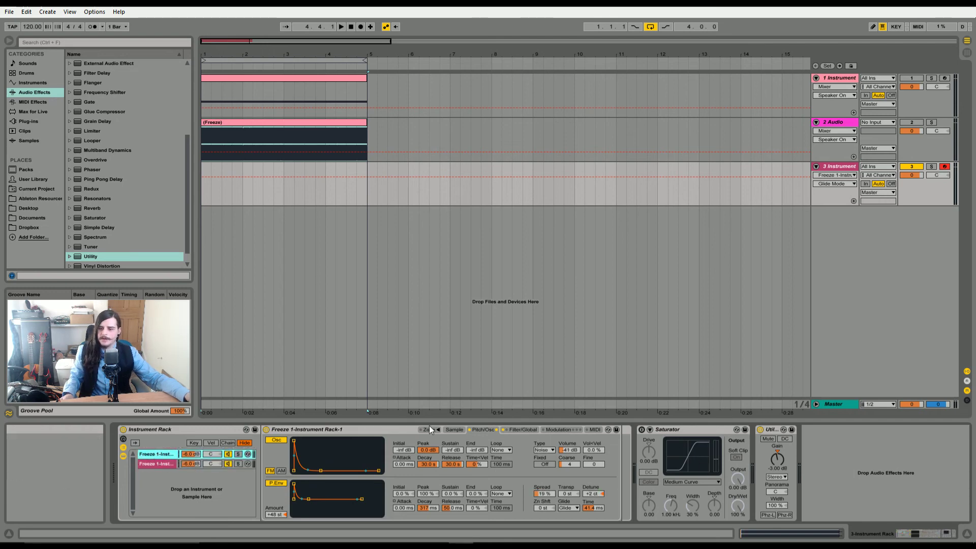
pyautogui.click(455, 430)
pyautogui.click(477, 430)
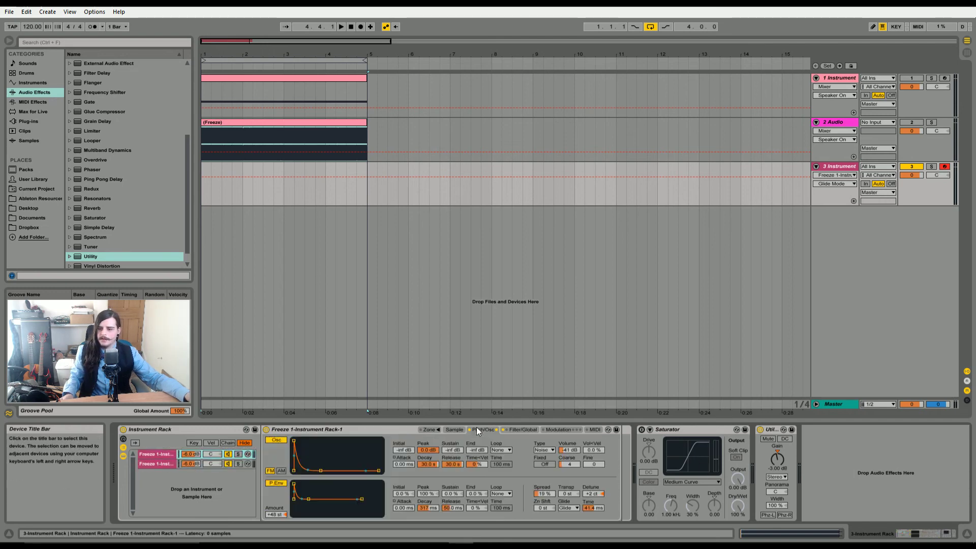
# - Switch on the third track's Saturator and review its curve types, keeping Medium Curve
pyautogui.click(672, 430)
pyautogui.click(642, 430)
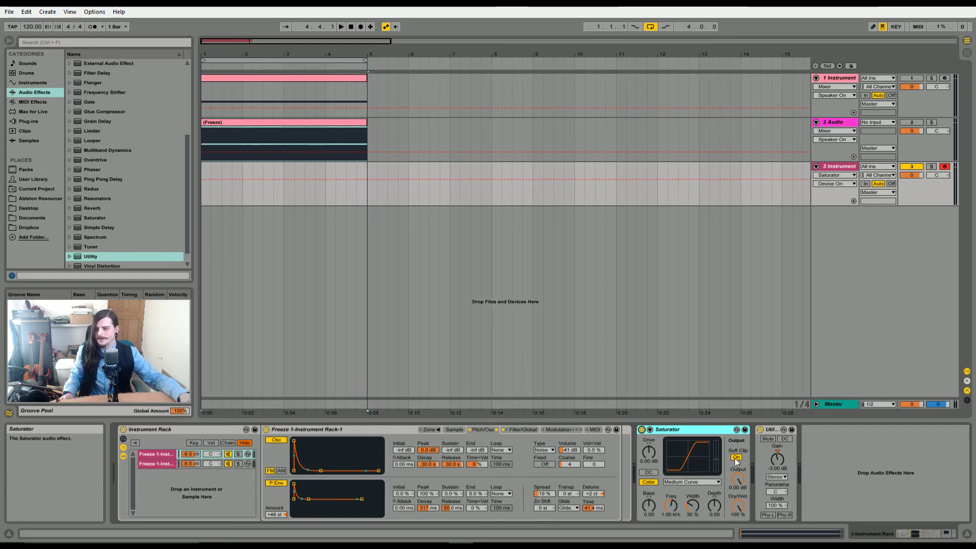
pyautogui.click(691, 482)
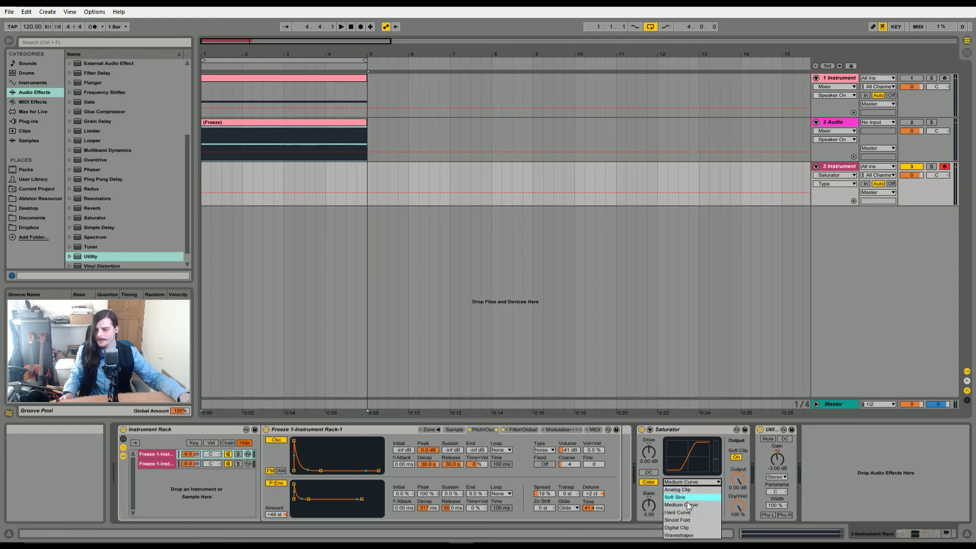
pyautogui.click(679, 506)
pyautogui.click(693, 484)
pyautogui.click(691, 505)
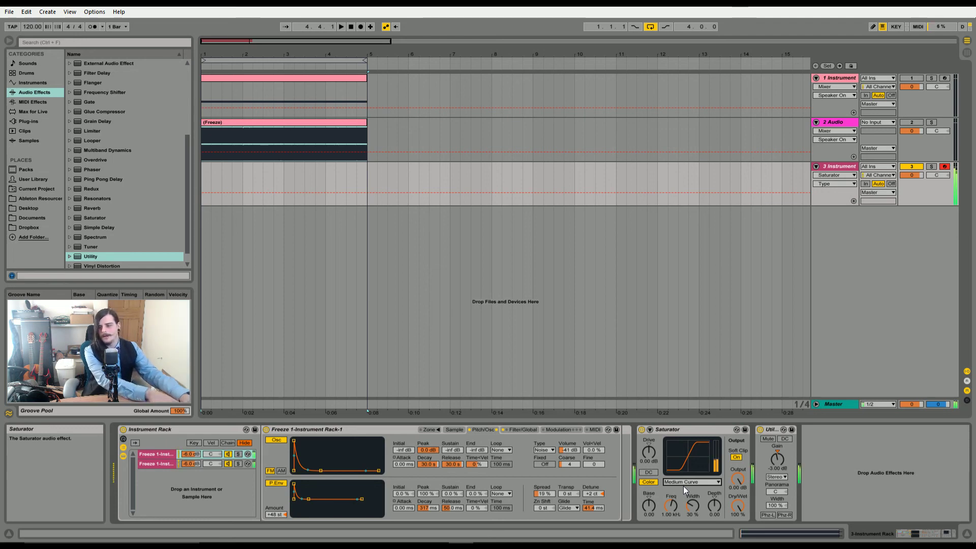
# - Bypass the third track's Saturator and switch it back on to compare the sound
pyautogui.click(642, 430)
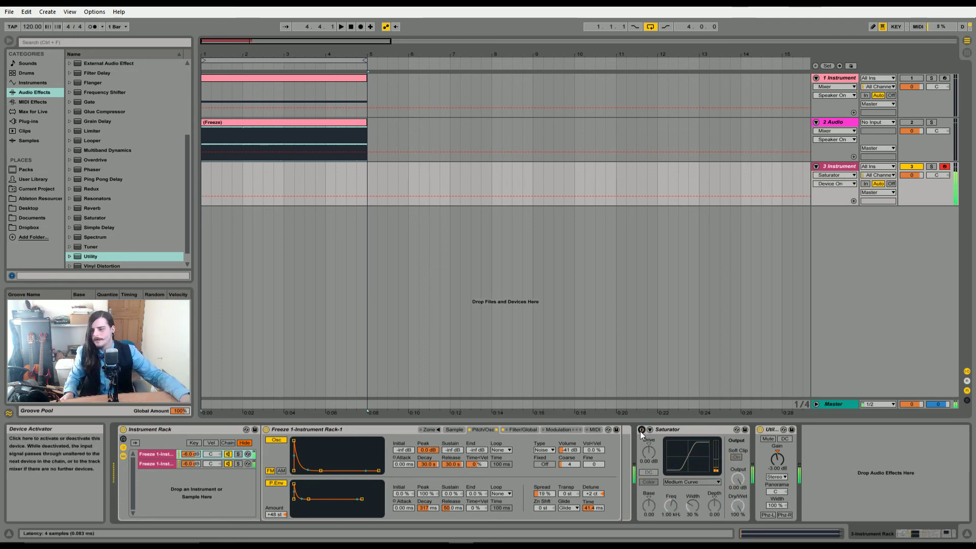
pyautogui.click(641, 429)
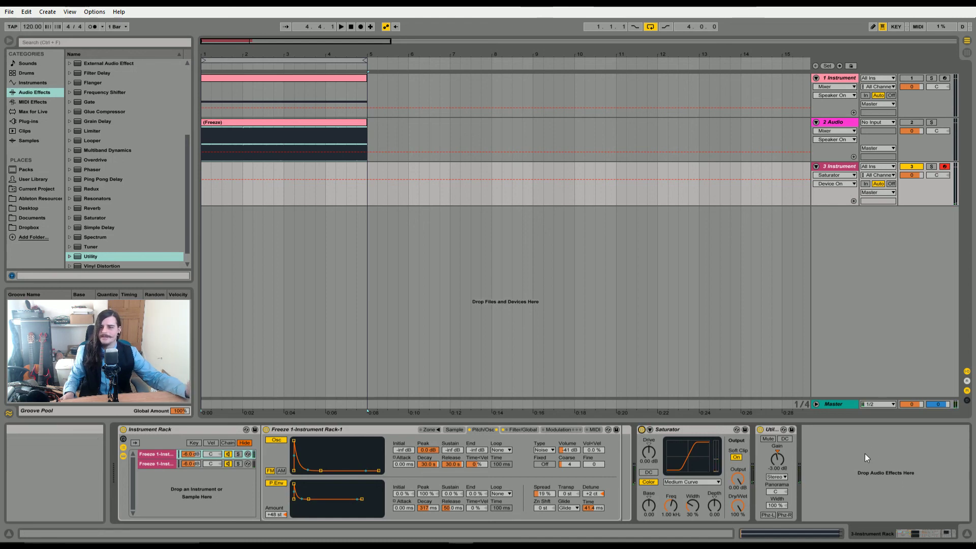
pyautogui.press('-')
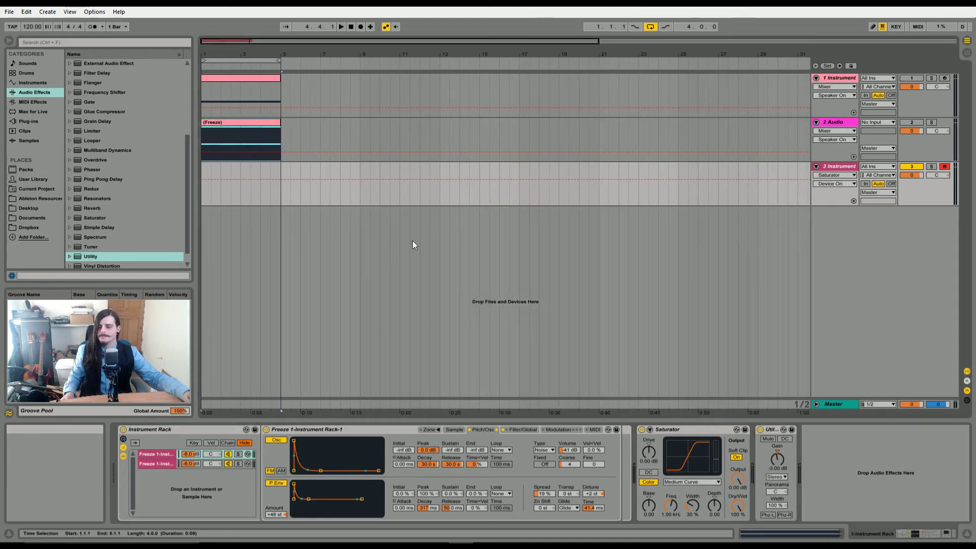